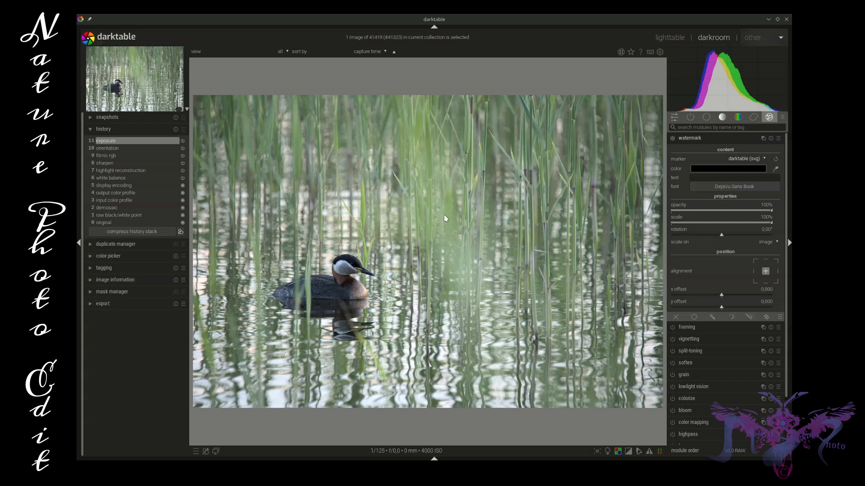
Apply the stored preset of the highpass effect module to the photo.
{"action": "left_click", "coordinate": [769, 118]}
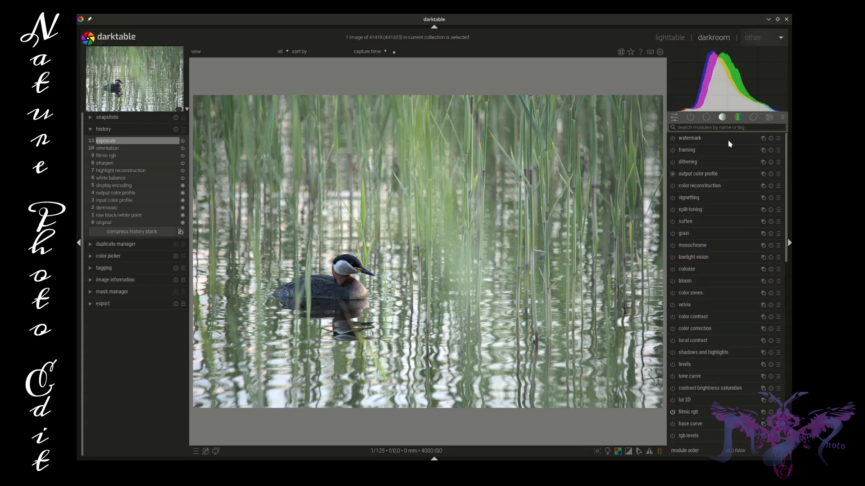
{"action": "left_click", "coordinate": [768, 117]}
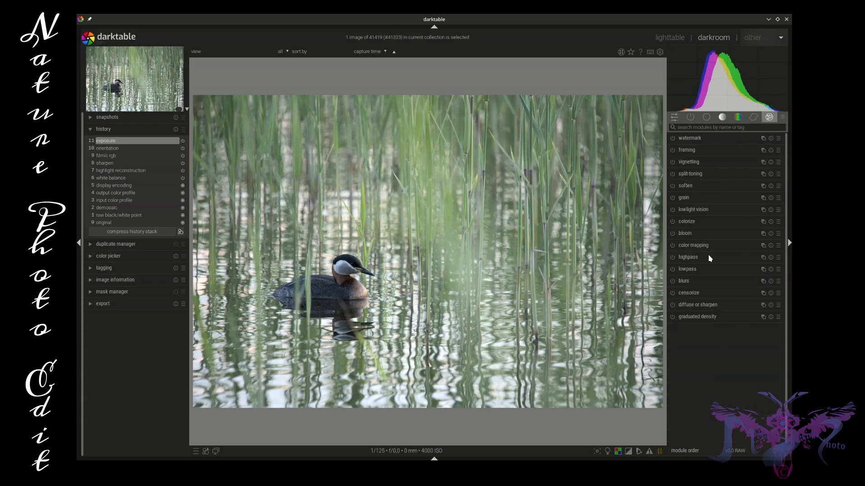
{"action": "left_click", "coordinate": [779, 258]}
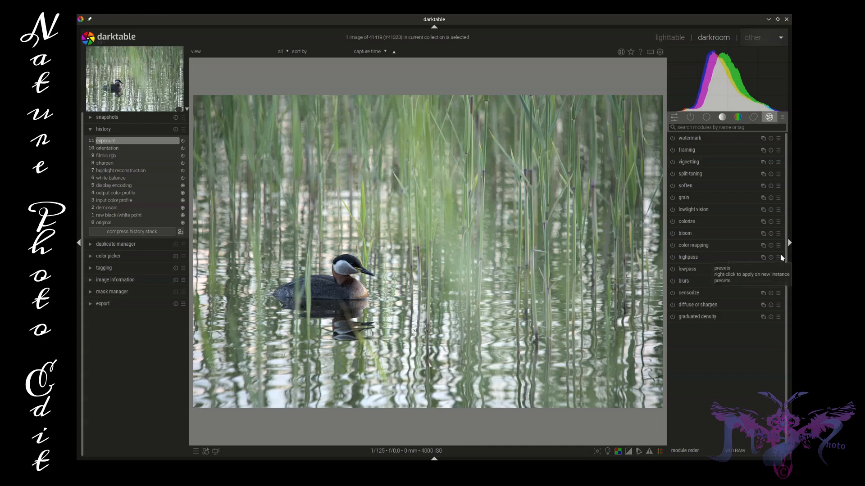
{"action": "left_click", "coordinate": [779, 258]}
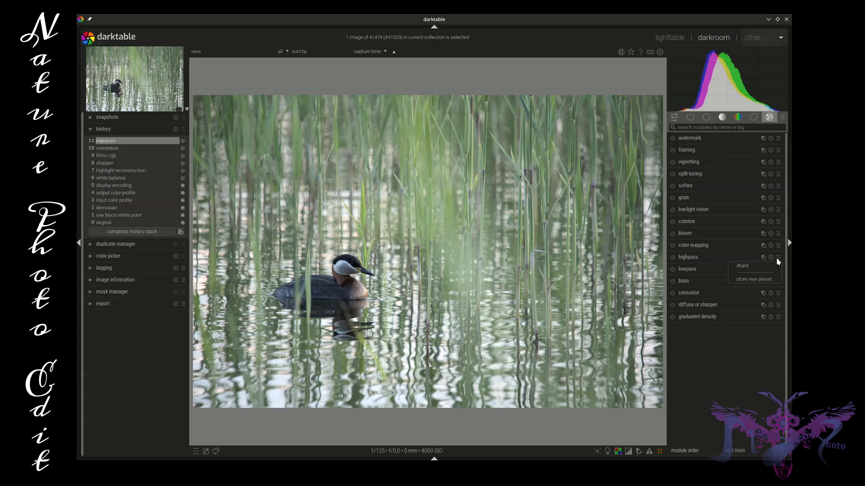
{"action": "left_click", "coordinate": [746, 266]}
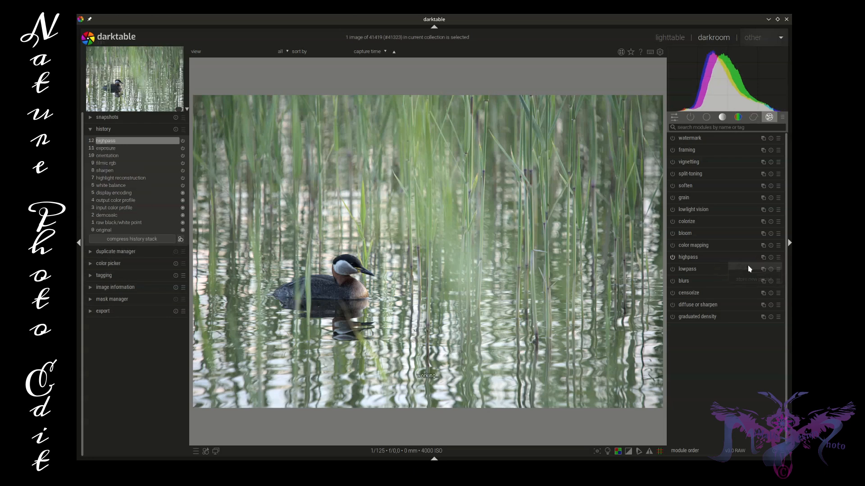
Give the highpass module a parametric mask and narrow its lightness input range at the bright and dark ends.
{"action": "left_click", "coordinate": [722, 258]}
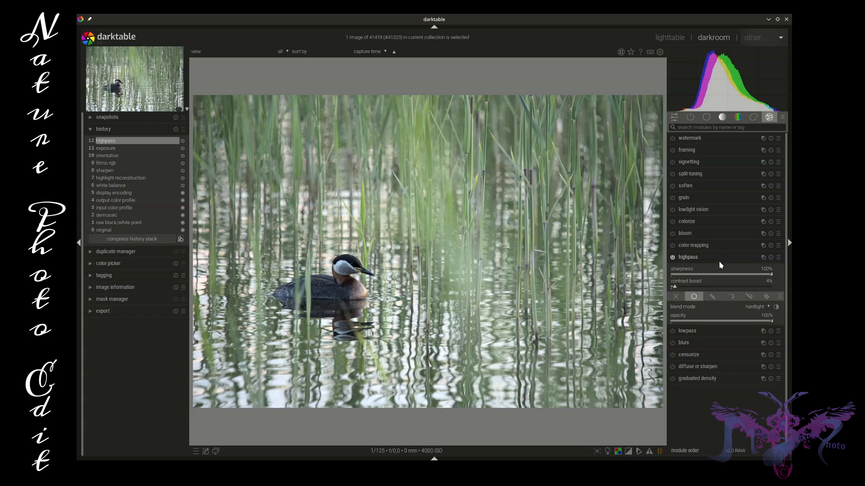
{"action": "left_click", "coordinate": [725, 300]}
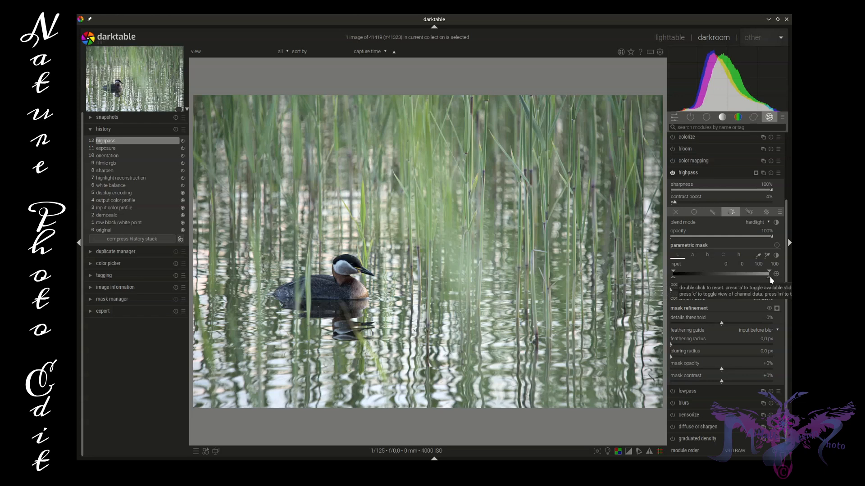
{"action": "left_click_drag", "start_coordinate": [770, 276], "coordinate": [747, 276]}
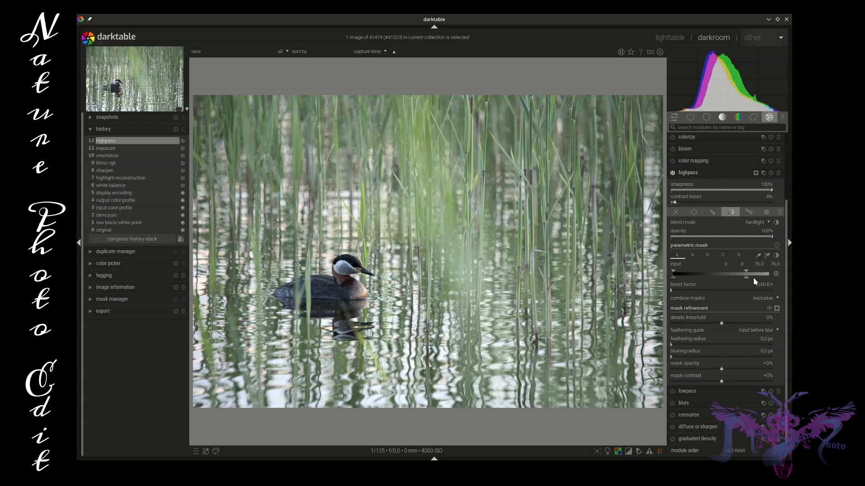
{"action": "mouse_move", "coordinate": [747, 276]}
{"action": "left_mouse_down"}
{"action": "mouse_move", "coordinate": [764, 279]}
{"action": "mouse_move", "coordinate": [737, 273]}
{"action": "left_mouse_up"}
{"action": "left_click_drag", "start_coordinate": [674, 271], "coordinate": [686, 274]}
{"action": "left_click", "coordinate": [714, 172]}
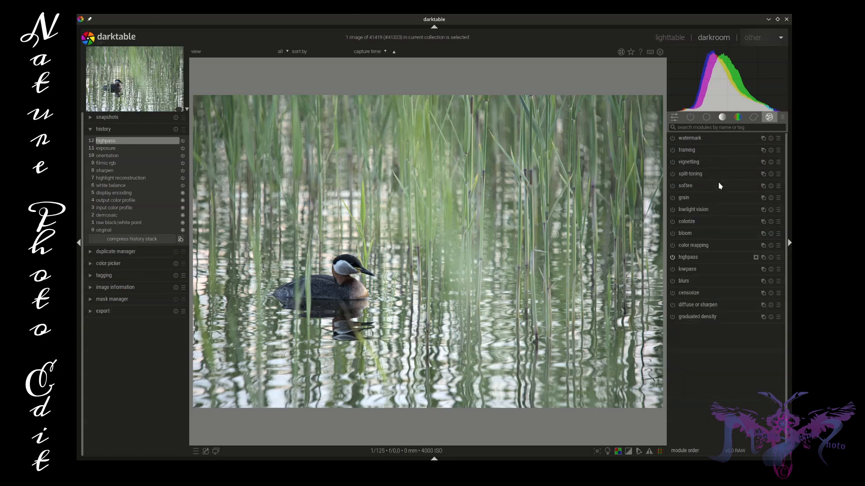
Try the perusmaalauspehmeys preset on the soften module and replace it with the sumu lumi kosteus preset.
{"action": "left_click", "coordinate": [782, 188]}
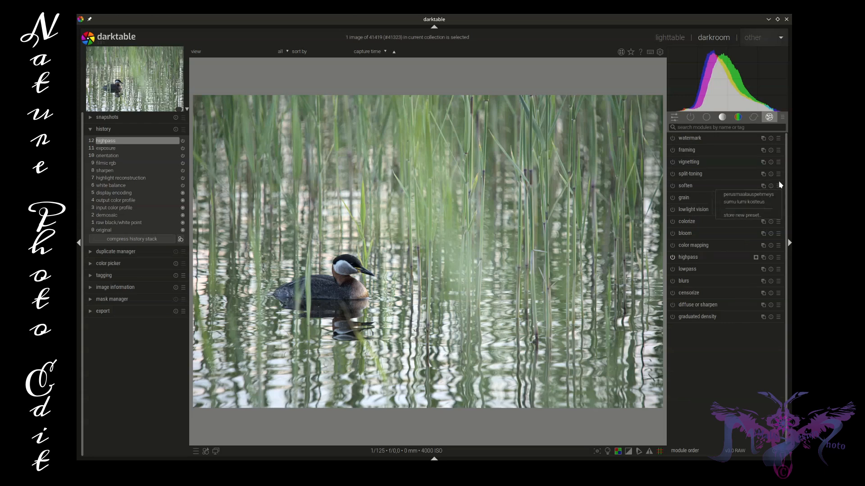
{"action": "left_click", "coordinate": [733, 196]}
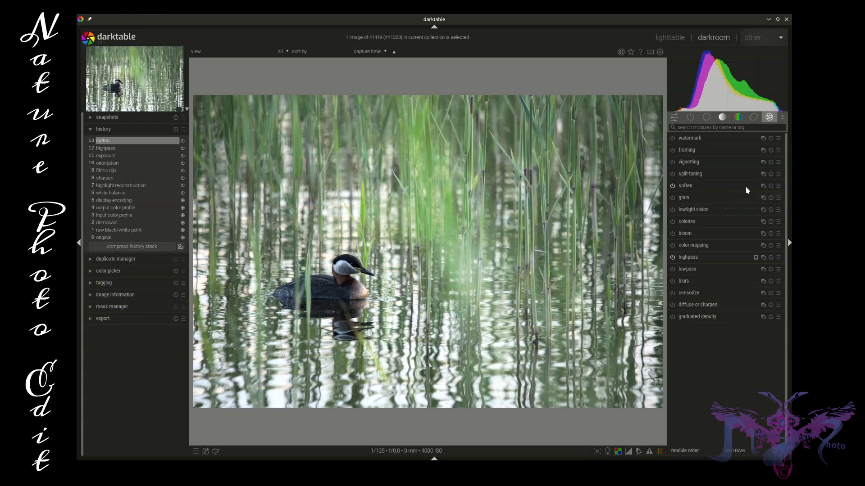
{"action": "left_click", "coordinate": [781, 188]}
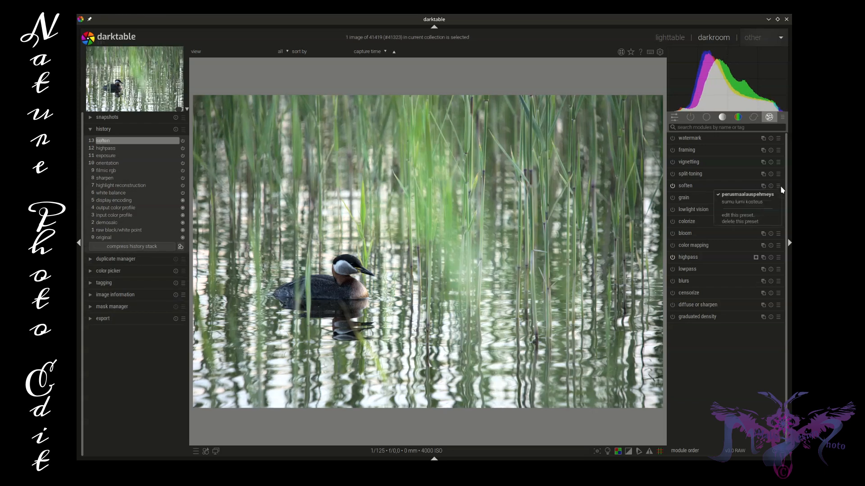
{"action": "left_click", "coordinate": [747, 202]}
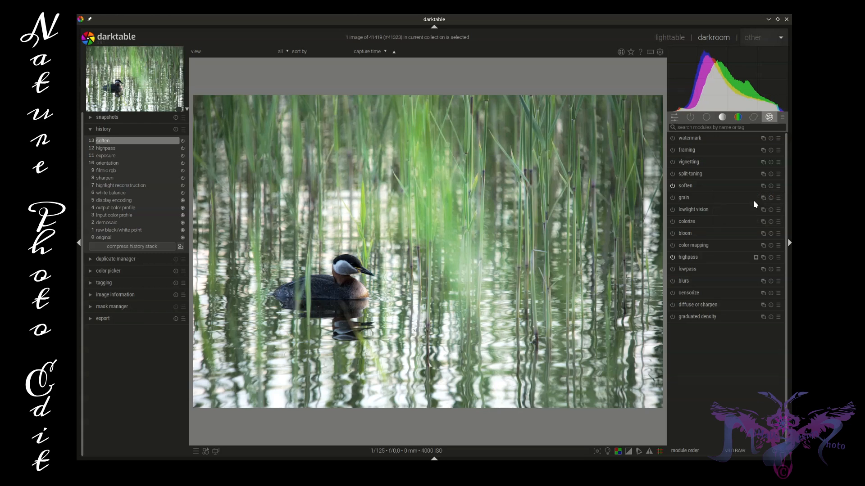
Add a parametric mask to the soften module and set its gray input range to 0.78, 2.7, 78.8 and 92.9.
{"action": "left_click", "coordinate": [733, 188]}
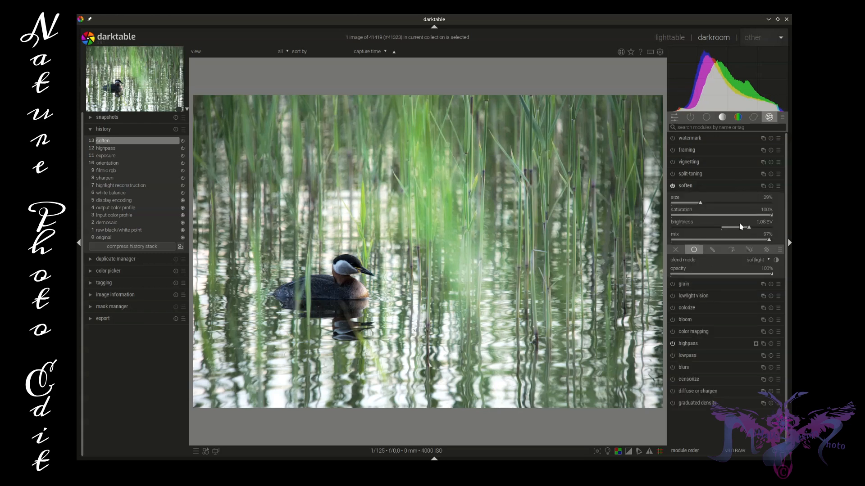
{"action": "left_click", "coordinate": [731, 253]}
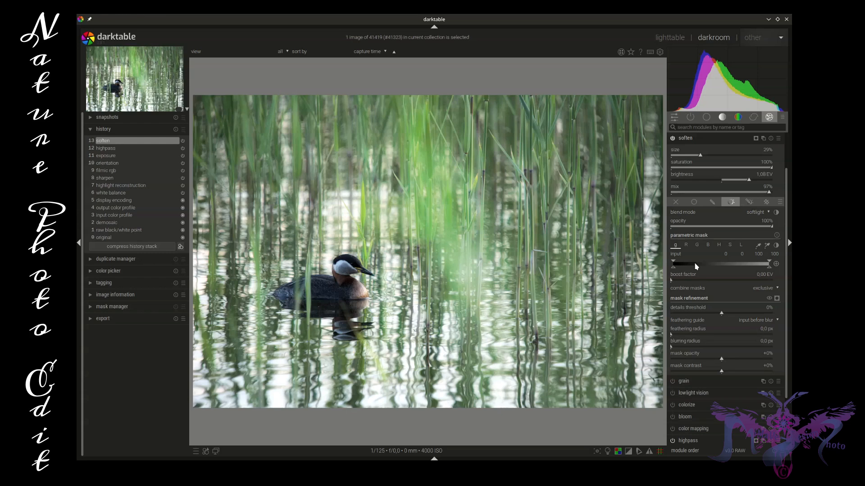
{"action": "left_click_drag", "start_coordinate": [769, 267], "coordinate": [750, 265]}
{"action": "left_click_drag", "start_coordinate": [673, 265], "coordinate": [676, 264]}
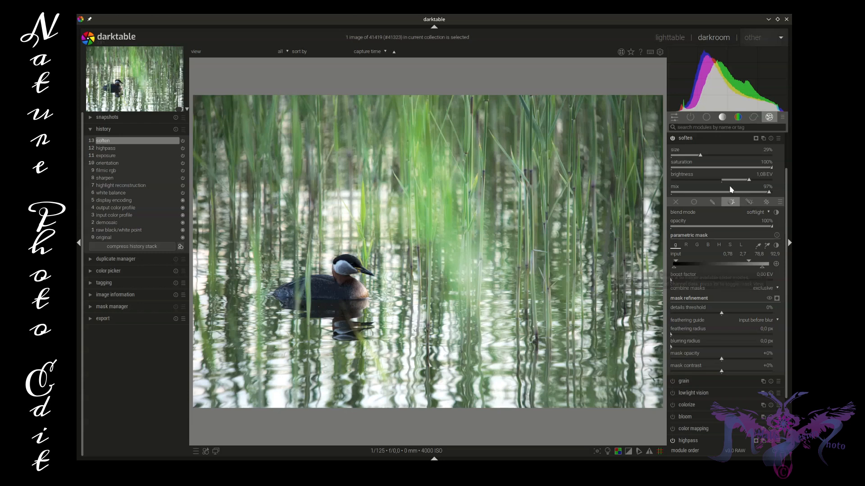
{"action": "left_click", "coordinate": [723, 139]}
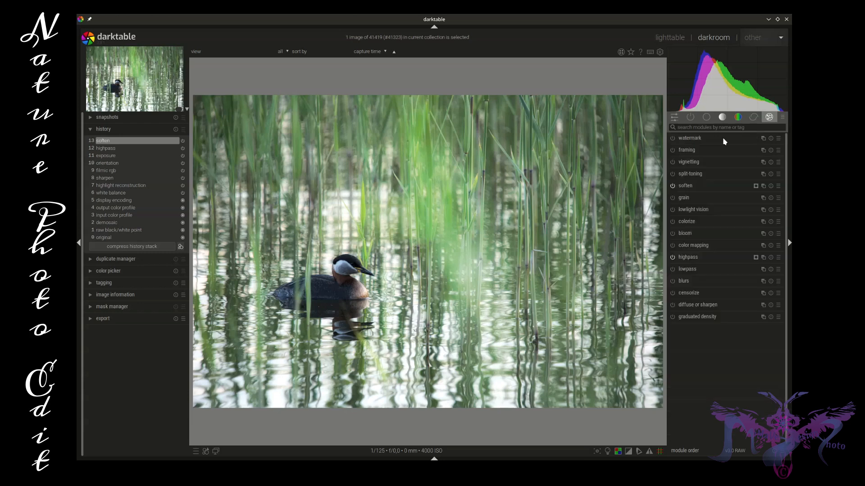
Enable local contrast by preset, comparing fine with perus, and keep the fine preset.
{"action": "left_click", "coordinate": [722, 118]}
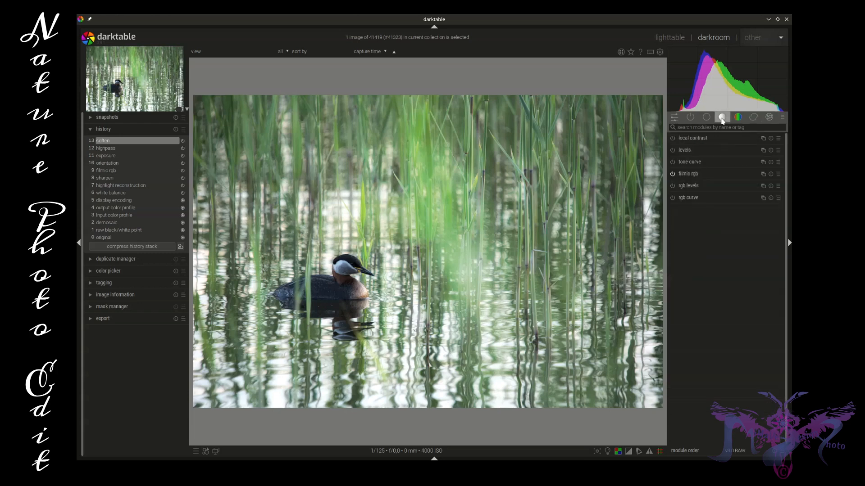
{"action": "left_click", "coordinate": [739, 139]}
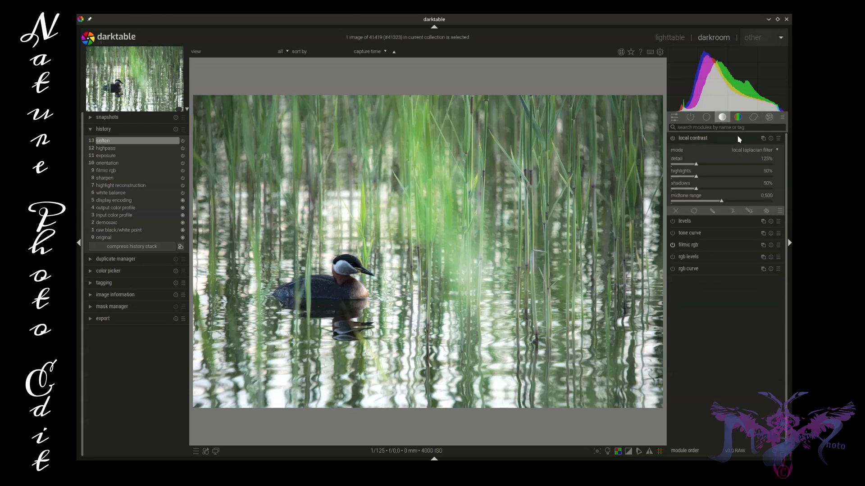
{"action": "left_click", "coordinate": [778, 138]}
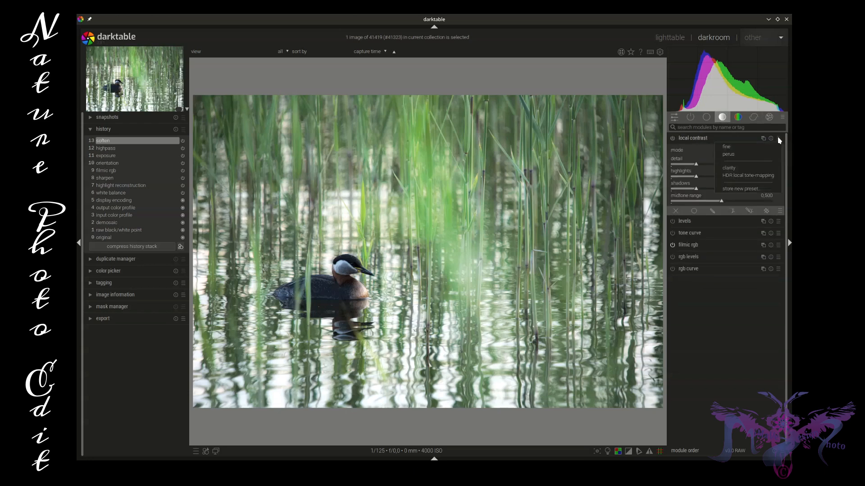
{"action": "left_click", "coordinate": [779, 139]}
{"action": "left_click", "coordinate": [779, 140]}
{"action": "left_click", "coordinate": [729, 154]}
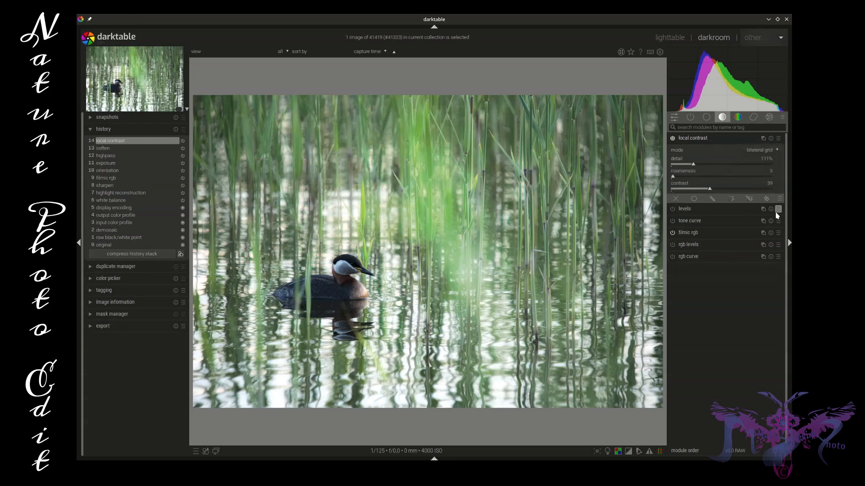
{"action": "left_click", "coordinate": [779, 139]}
{"action": "left_click", "coordinate": [742, 155]}
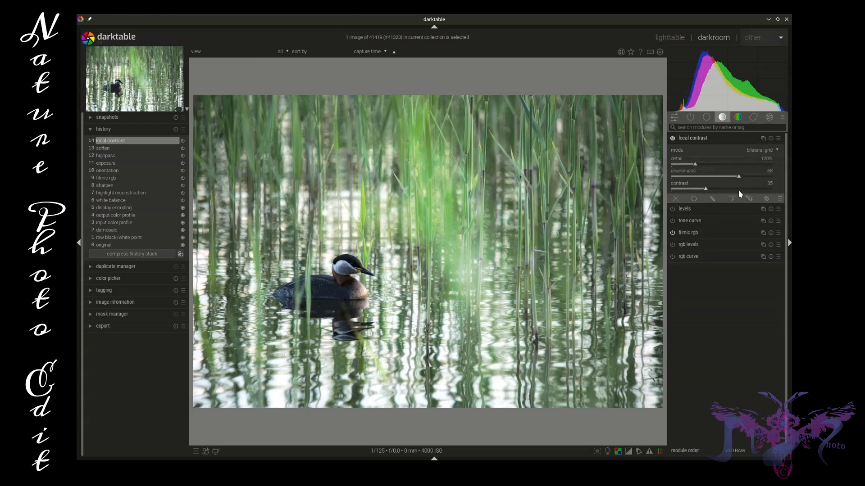
{"action": "left_click", "coordinate": [778, 138]}
{"action": "left_click", "coordinate": [742, 148]}
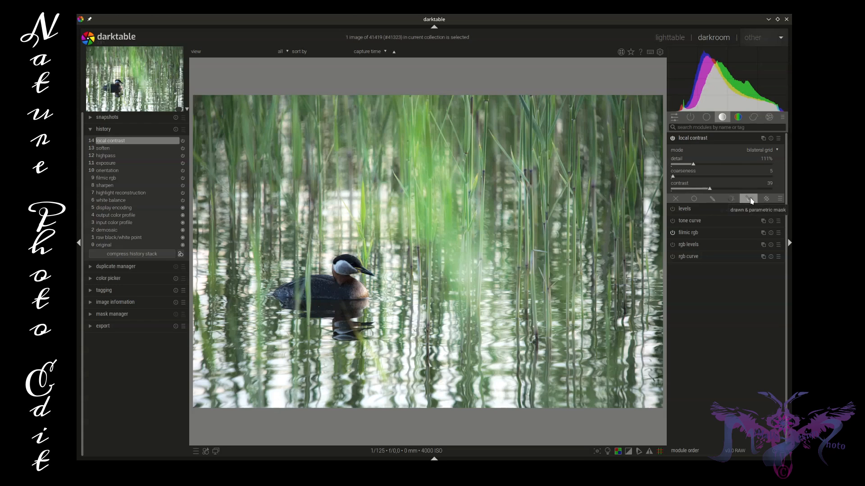
Switch local contrast off and back on to compare its effect on the photo, and collapse the module.
{"action": "left_click", "coordinate": [675, 142]}
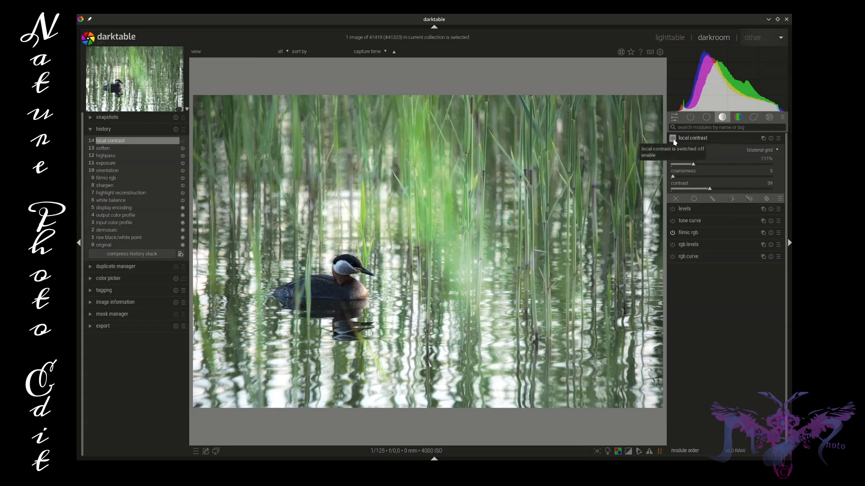
{"action": "left_click", "coordinate": [674, 141]}
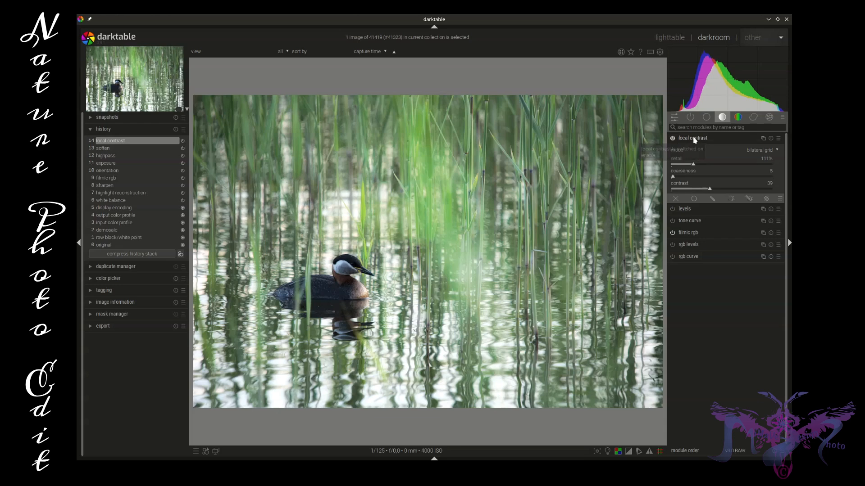
{"action": "left_click", "coordinate": [721, 138]}
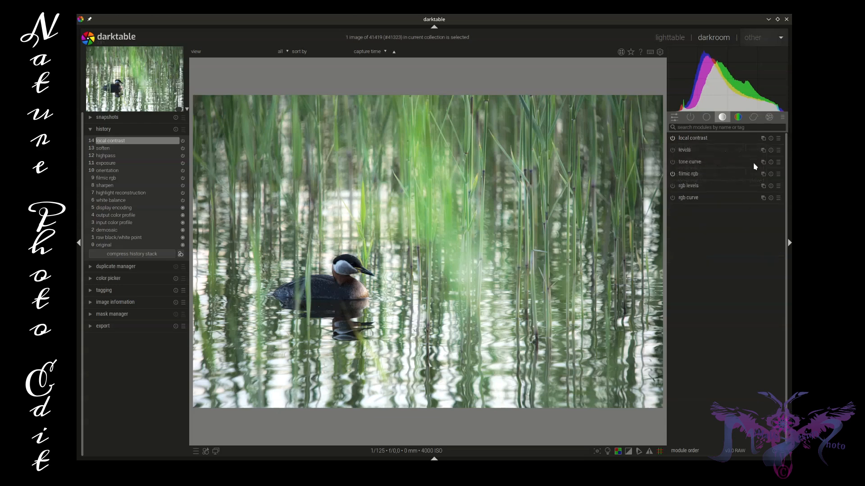
In shadows and highlights, set shadows to +32.51, highlights to +76.09 and white point adjustment to +1.39.
{"action": "left_click", "coordinate": [705, 118]}
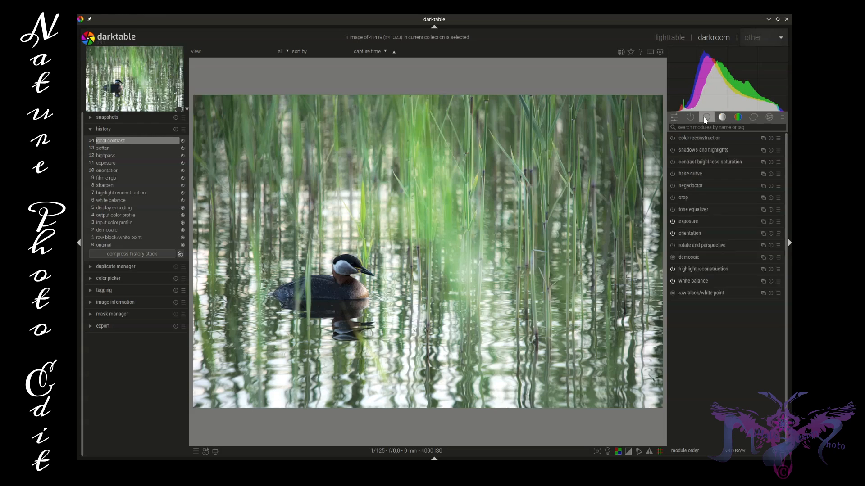
{"action": "left_click", "coordinate": [696, 152]}
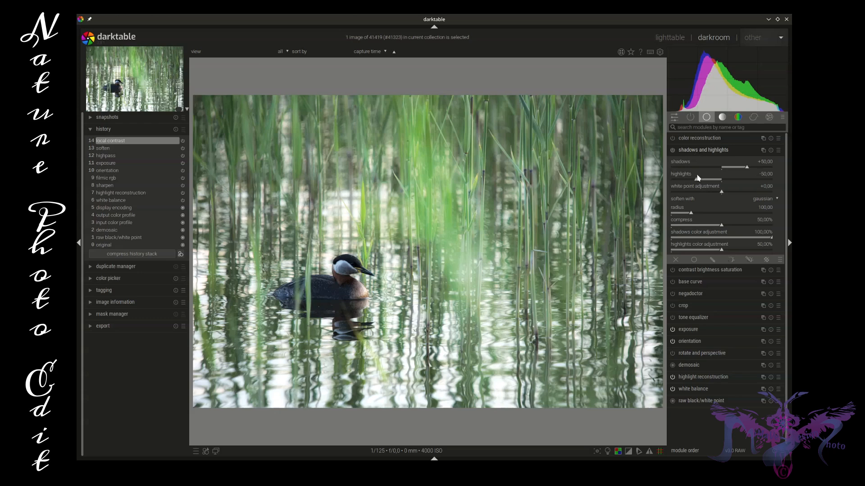
{"action": "left_click_drag", "start_coordinate": [696, 179], "coordinate": [731, 194]}
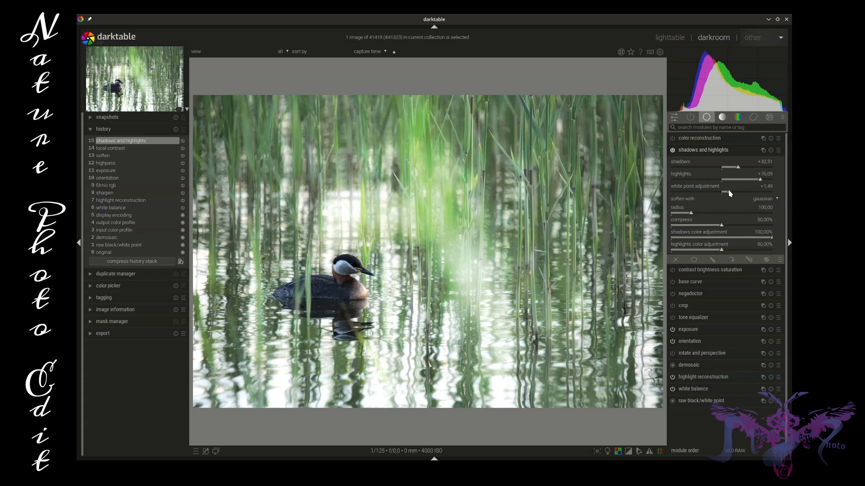
{"action": "scroll", "coordinate": [730, 194], "scroll_direction": "down", "scroll_amount": 2}
{"action": "scroll", "coordinate": [730, 193], "scroll_direction": "down", "scroll_amount": 1}
Set the shadows and highlights radius to 34.07 and its compress value to 37.42%.
{"action": "left_click", "coordinate": [692, 215]}
{"action": "mouse_move", "coordinate": [692, 215]}
{"action": "left_mouse_down"}
{"action": "mouse_move", "coordinate": [679, 216]}
{"action": "mouse_move", "coordinate": [704, 218]}
{"action": "mouse_move", "coordinate": [677, 217]}
{"action": "left_mouse_up"}
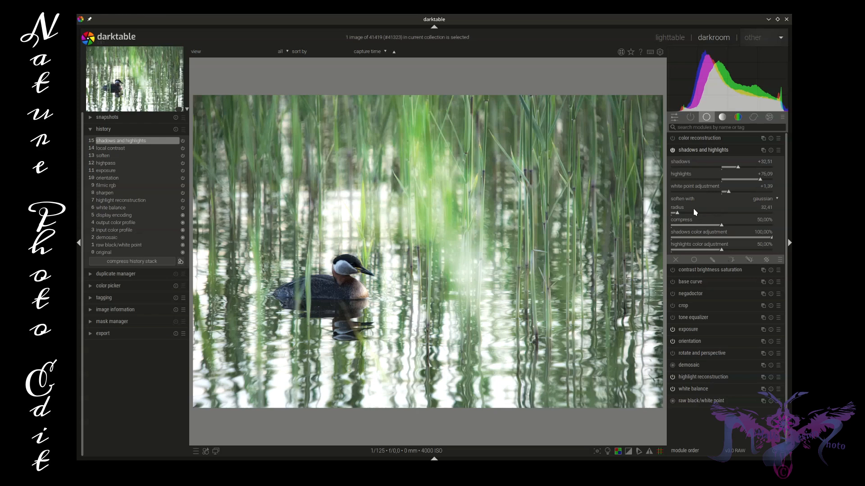
{"action": "left_click_drag", "start_coordinate": [680, 212], "coordinate": [700, 228]}
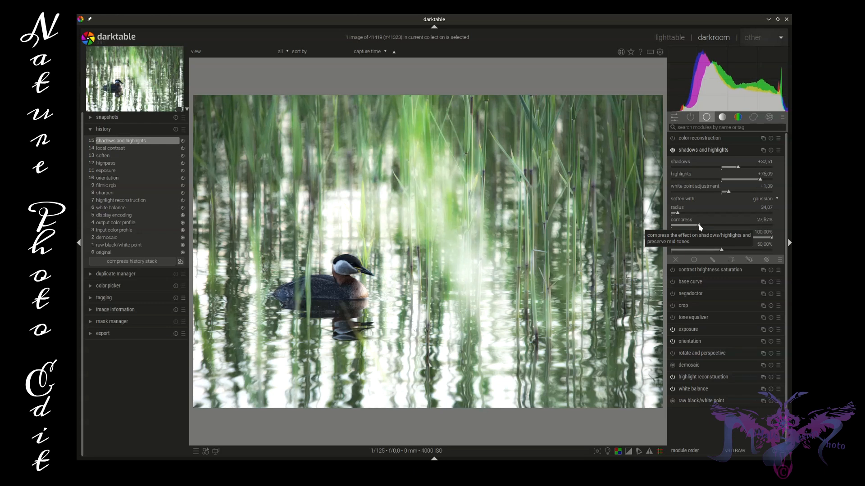
{"action": "left_click_drag", "start_coordinate": [701, 227], "coordinate": [701, 228]}
{"action": "left_click_drag", "start_coordinate": [700, 227], "coordinate": [700, 228]}
{"action": "mouse_move", "coordinate": [700, 227]}
{"action": "left_mouse_down"}
{"action": "mouse_move", "coordinate": [722, 229]}
{"action": "mouse_move", "coordinate": [714, 231]}
{"action": "left_mouse_up"}
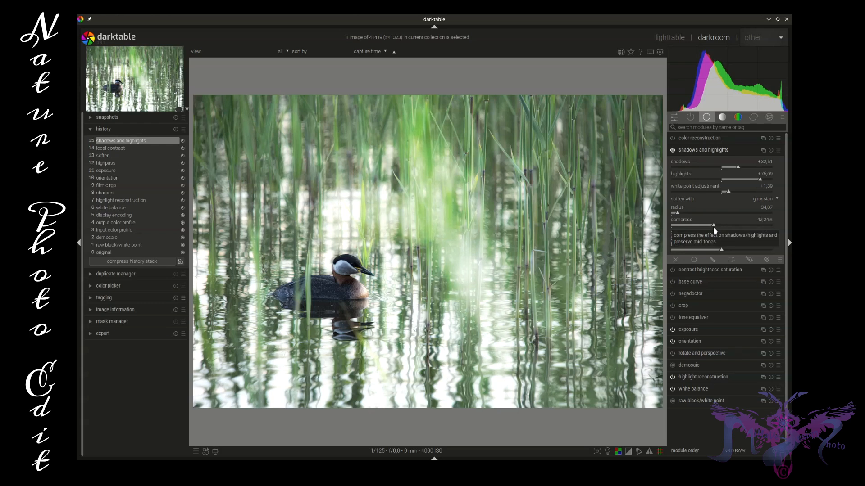
{"action": "left_click_drag", "start_coordinate": [714, 228], "coordinate": [709, 228]}
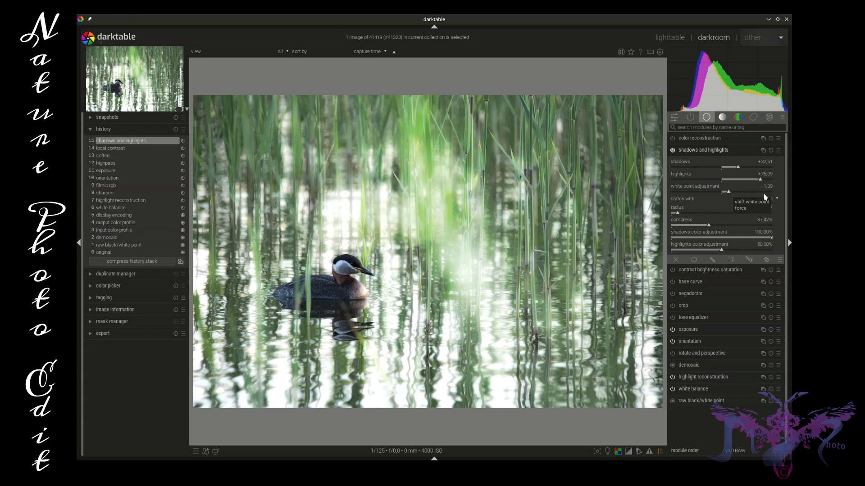
Increase the highlights color adjustment of shadows and highlights, and collapse the module.
{"action": "left_click", "coordinate": [723, 250]}
{"action": "left_click_drag", "start_coordinate": [753, 252], "coordinate": [754, 252]}
{"action": "left_click", "coordinate": [712, 150]}
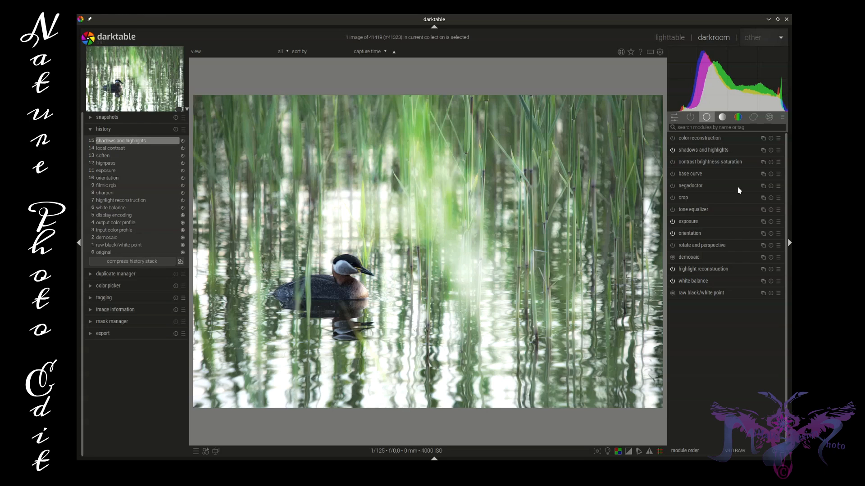
Inspect the grebe up close for noise, and switch on raw denoise among the correction modules.
{"action": "left_click", "coordinate": [753, 117]}
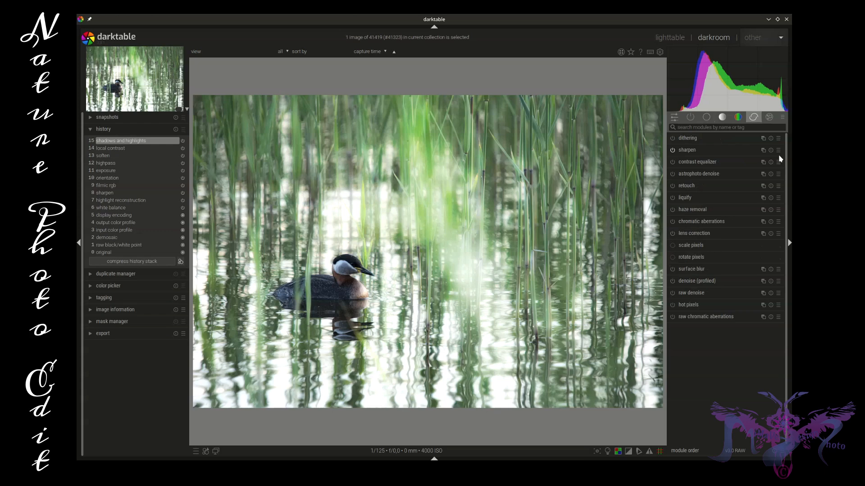
{"action": "scroll", "coordinate": [334, 283], "scroll_direction": "up", "scroll_amount": 1}
{"action": "scroll", "coordinate": [334, 282], "scroll_direction": "up", "scroll_amount": 1}
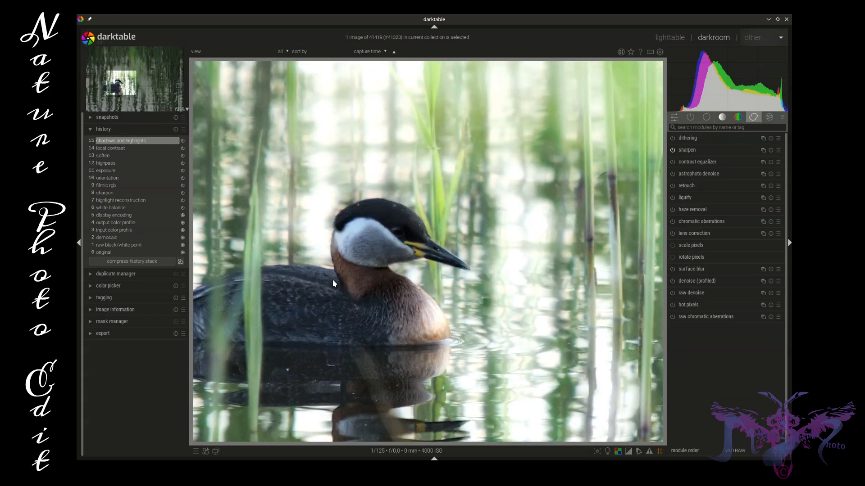
{"action": "scroll", "coordinate": [332, 280], "scroll_direction": "down", "scroll_amount": 2}
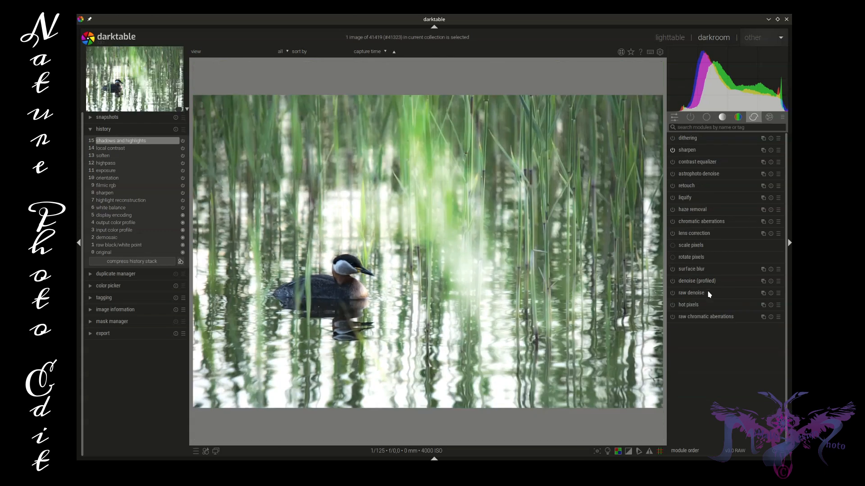
{"action": "left_click", "coordinate": [709, 295]}
{"action": "left_click", "coordinate": [672, 293]}
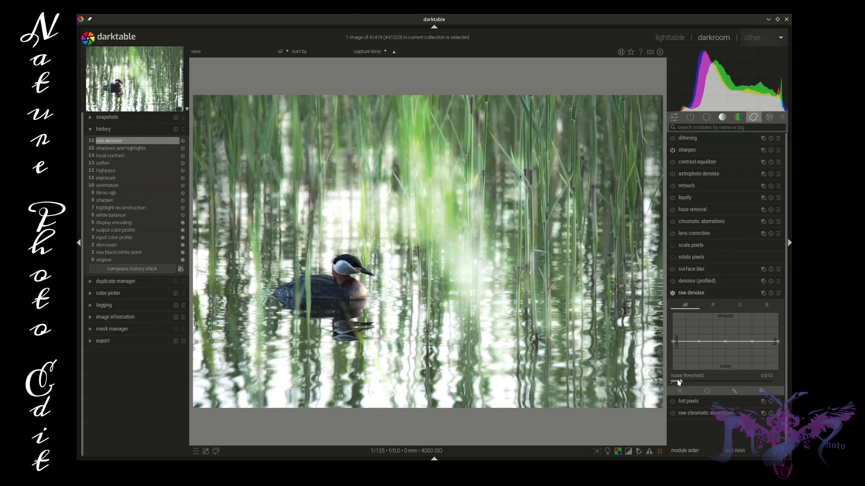
Set the raw denoise noise threshold to 0.002, checking the grebe up close, and collapse the module.
{"action": "left_click_drag", "start_coordinate": [679, 383], "coordinate": [673, 384]}
{"action": "scroll", "coordinate": [359, 292], "scroll_direction": "up", "scroll_amount": 3}
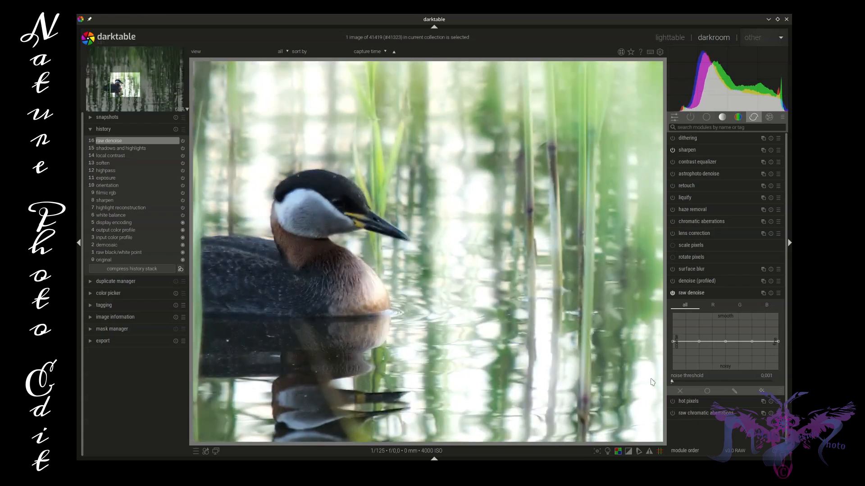
{"action": "left_click_drag", "start_coordinate": [672, 381], "coordinate": [672, 382]}
{"action": "scroll", "coordinate": [529, 328], "scroll_direction": "down", "scroll_amount": 3}
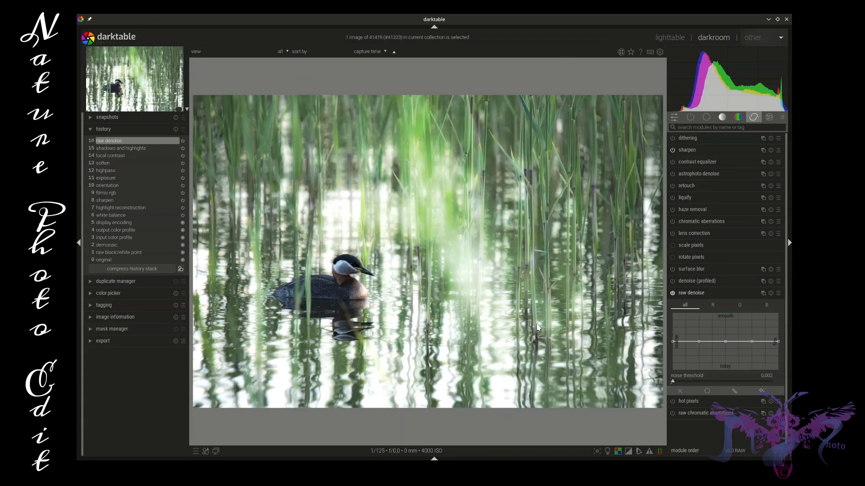
{"action": "left_click", "coordinate": [734, 293]}
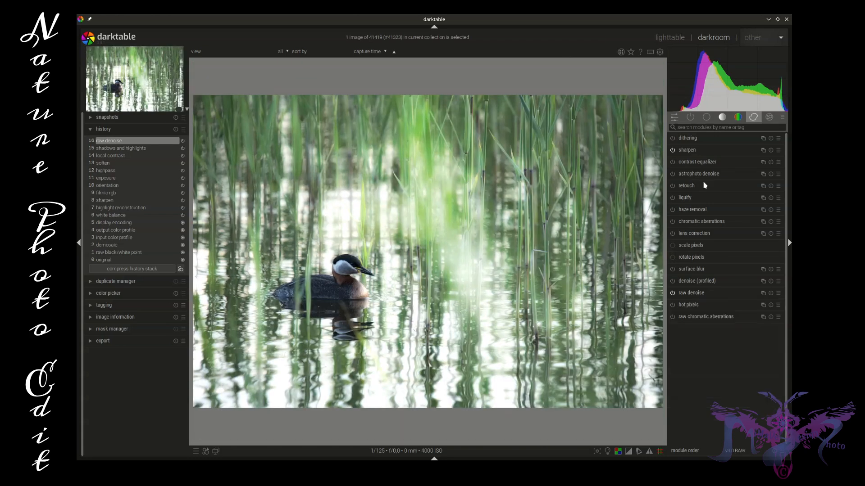
In sharpen, set the radius to 2.497 and the amount to 1.558.
{"action": "left_click", "coordinate": [706, 151]}
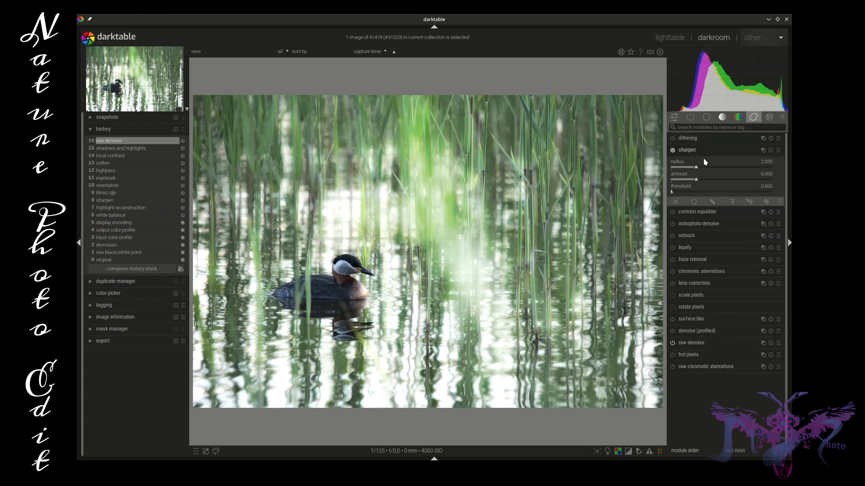
{"action": "left_click_drag", "start_coordinate": [697, 182], "coordinate": [748, 182]}
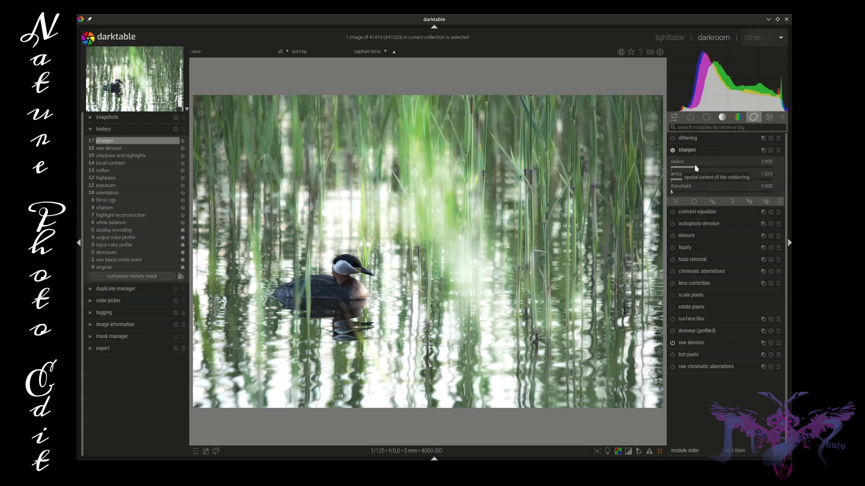
{"action": "left_click_drag", "start_coordinate": [697, 169], "coordinate": [702, 170]}
{"action": "left_click", "coordinate": [702, 169]}
{"action": "left_click_drag", "start_coordinate": [701, 167], "coordinate": [703, 170]}
{"action": "left_click", "coordinate": [751, 180]}
{"action": "left_click_drag", "start_coordinate": [751, 181], "coordinate": [749, 181]}
Restrict sharpen with a parametric mask whose L input range starts at 7.0 and 21.0, and collapse the module.
{"action": "left_click", "coordinate": [730, 201]}
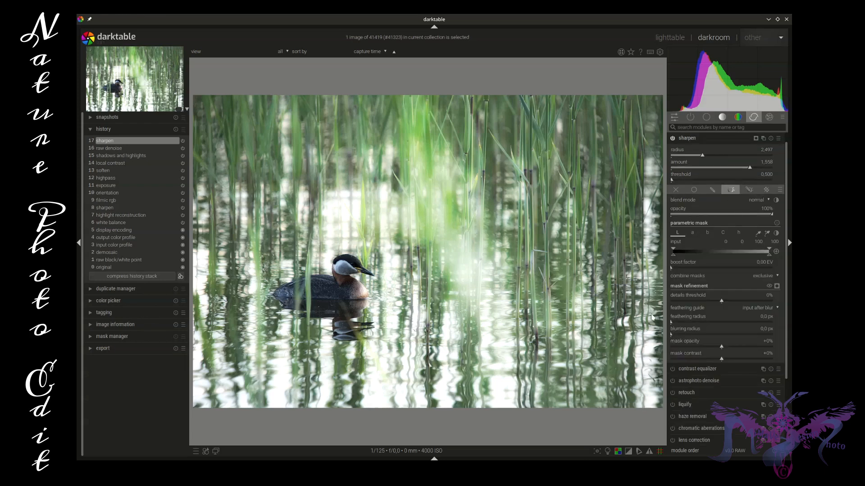
{"action": "mouse_move", "coordinate": [674, 250]}
{"action": "left_mouse_down"}
{"action": "mouse_move", "coordinate": [686, 253]}
{"action": "mouse_move", "coordinate": [680, 258]}
{"action": "mouse_move", "coordinate": [685, 249]}
{"action": "mouse_move", "coordinate": [697, 251]}
{"action": "mouse_move", "coordinate": [680, 257]}
{"action": "left_mouse_up"}
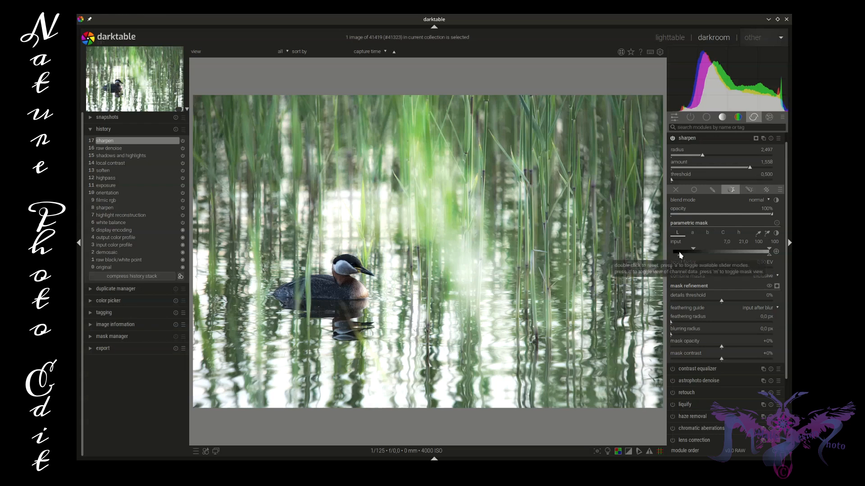
{"action": "left_click", "coordinate": [704, 139]}
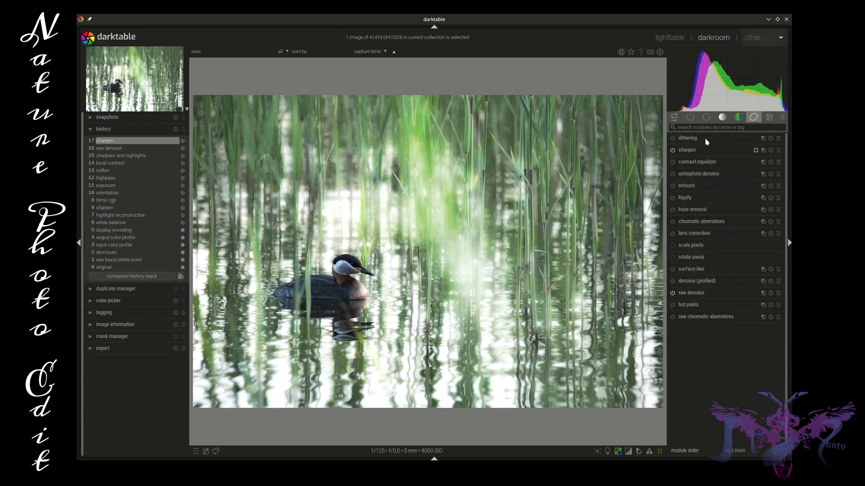
Apply the velvia preset with 80% strength and HSV color blending at 41% opacity, and set mid-tones bias to 0.23.
{"action": "left_click", "coordinate": [737, 118]}
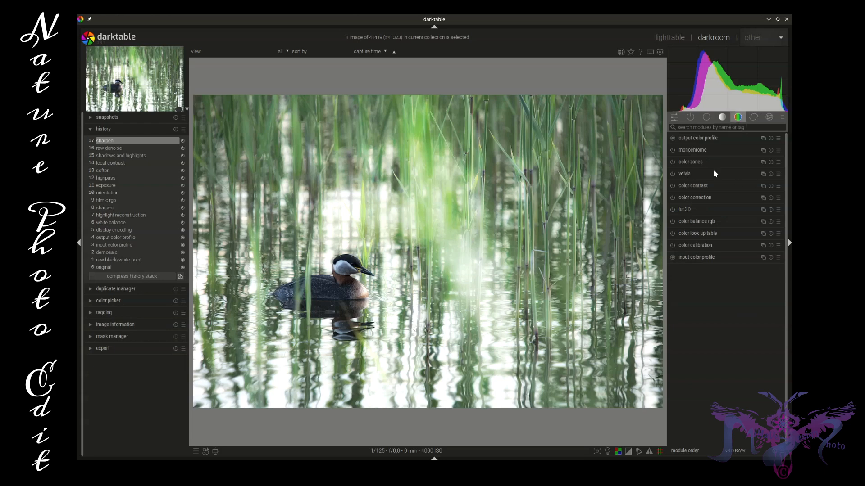
{"action": "left_click", "coordinate": [777, 175]}
{"action": "left_click", "coordinate": [745, 183]}
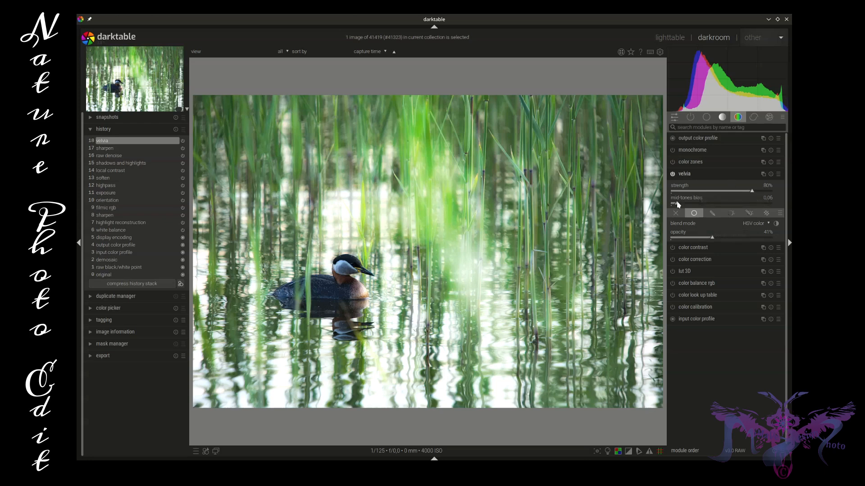
{"action": "left_click_drag", "start_coordinate": [678, 206], "coordinate": [695, 206]}
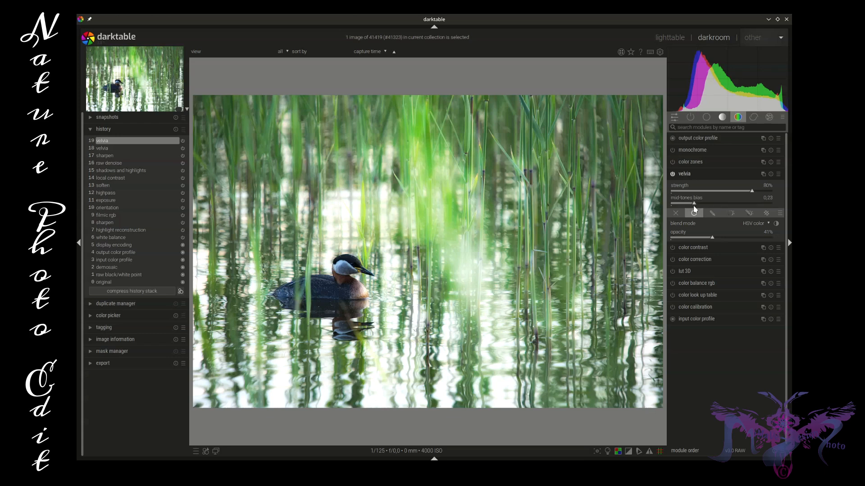
Limit velvia with a parametric mask using gray input values 0, 9.4, 50.6 and 72.5, and collapse the module.
{"action": "left_click", "coordinate": [731, 213]}
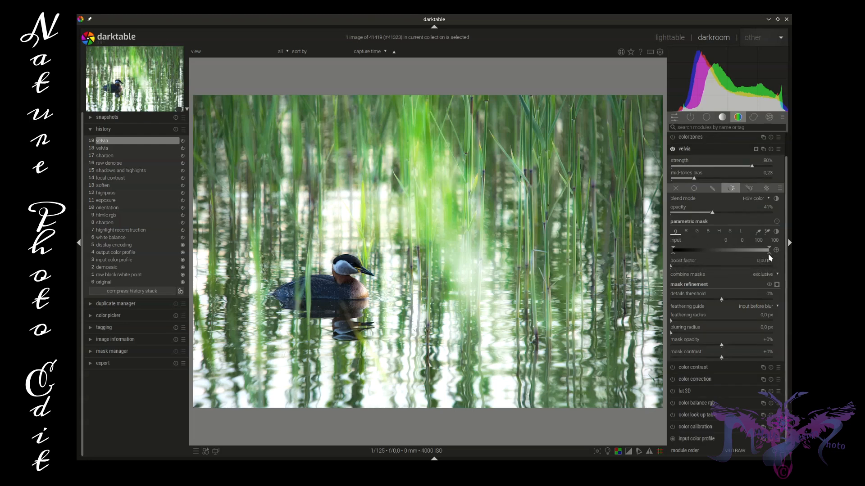
{"action": "mouse_move", "coordinate": [769, 250]}
{"action": "left_mouse_down"}
{"action": "mouse_move", "coordinate": [717, 250]}
{"action": "mouse_move", "coordinate": [744, 256]}
{"action": "left_mouse_up"}
{"action": "mouse_move", "coordinate": [674, 248]}
{"action": "left_mouse_down"}
{"action": "mouse_move", "coordinate": [682, 249]}
{"action": "mouse_move", "coordinate": [675, 254]}
{"action": "left_mouse_up"}
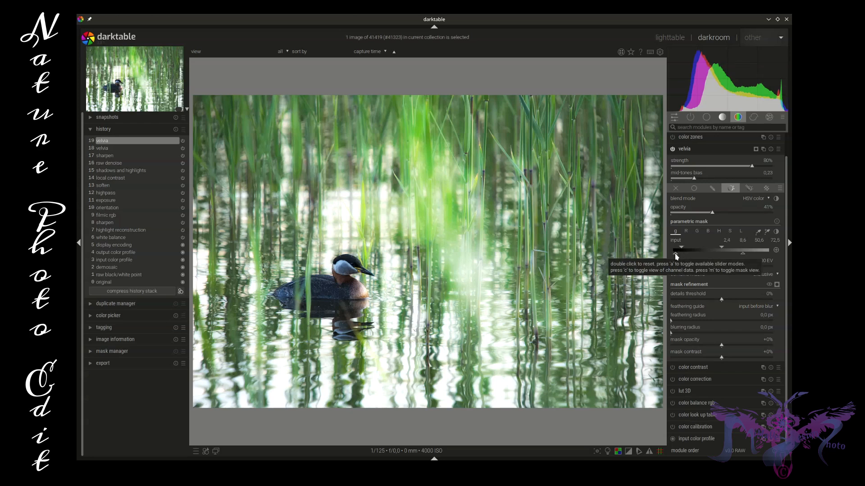
{"action": "left_click_drag", "start_coordinate": [676, 257], "coordinate": [673, 256]}
{"action": "left_click_drag", "start_coordinate": [681, 247], "coordinate": [682, 247]}
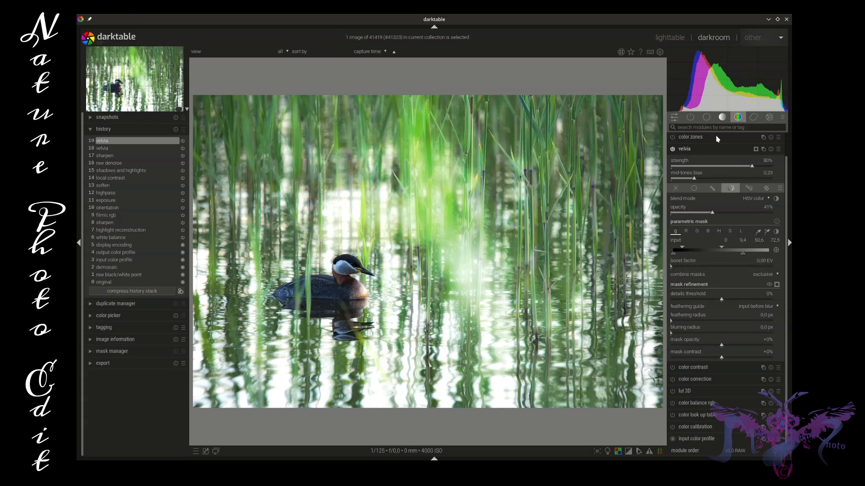
{"action": "left_click", "coordinate": [714, 147]}
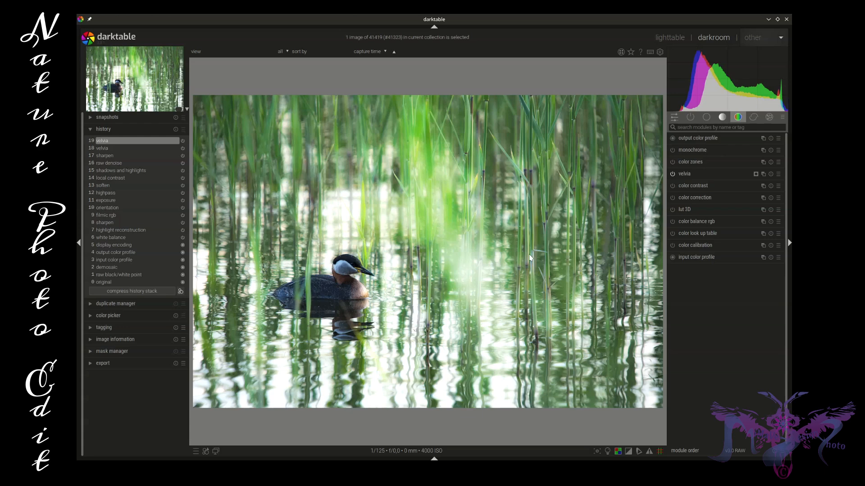
Shape the tone curve by raising a node near input 32 and placing nodes at about 21.5/22.9 and 49.0/49.5.
{"action": "left_click", "coordinate": [708, 118]}
{"action": "left_click", "coordinate": [720, 118]}
{"action": "left_click", "coordinate": [709, 162]}
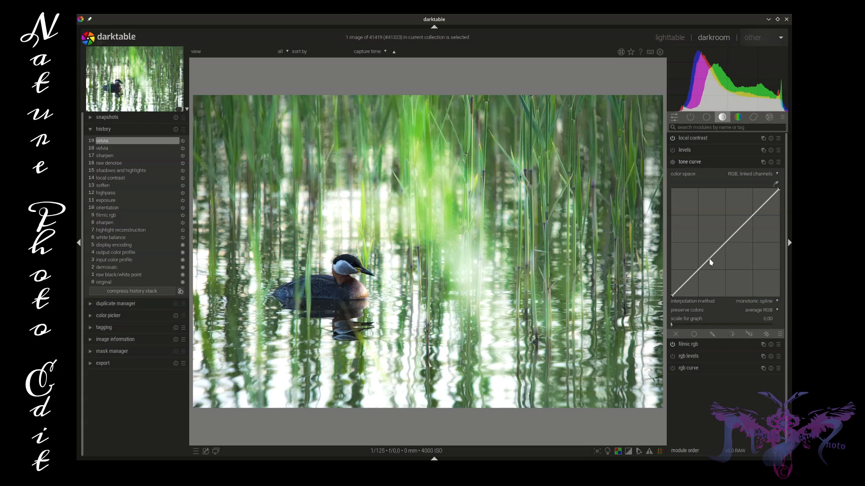
{"action": "left_click_drag", "start_coordinate": [710, 262], "coordinate": [707, 261]}
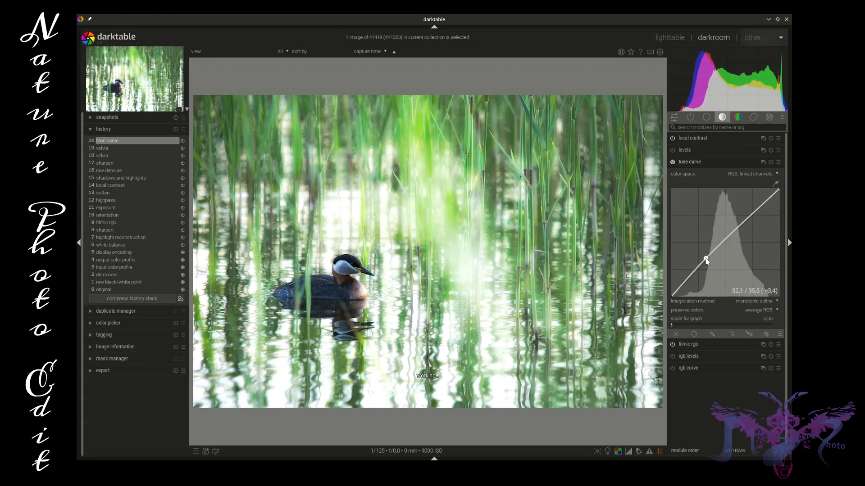
{"action": "left_click", "coordinate": [725, 243]}
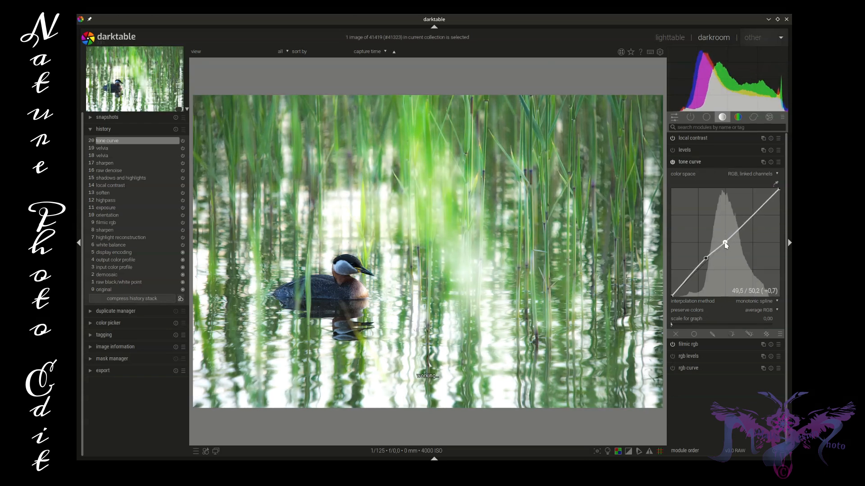
{"action": "left_click", "coordinate": [694, 273]}
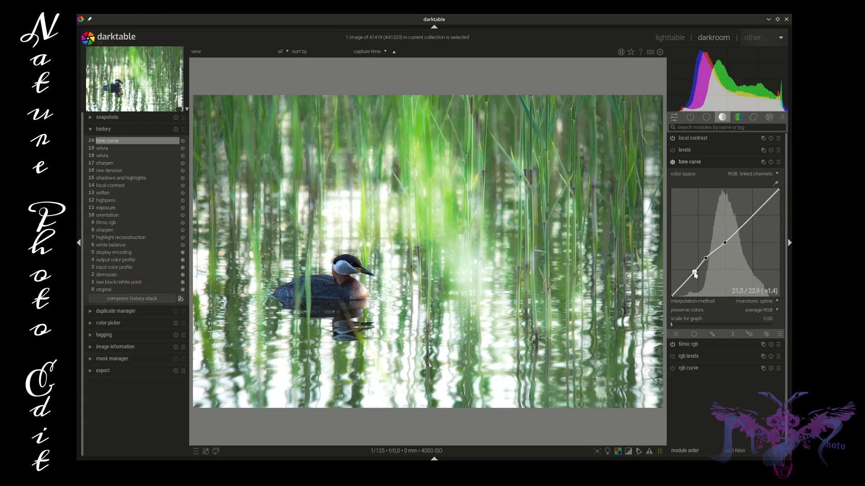
{"action": "left_click_drag", "start_coordinate": [695, 273], "coordinate": [725, 244]}
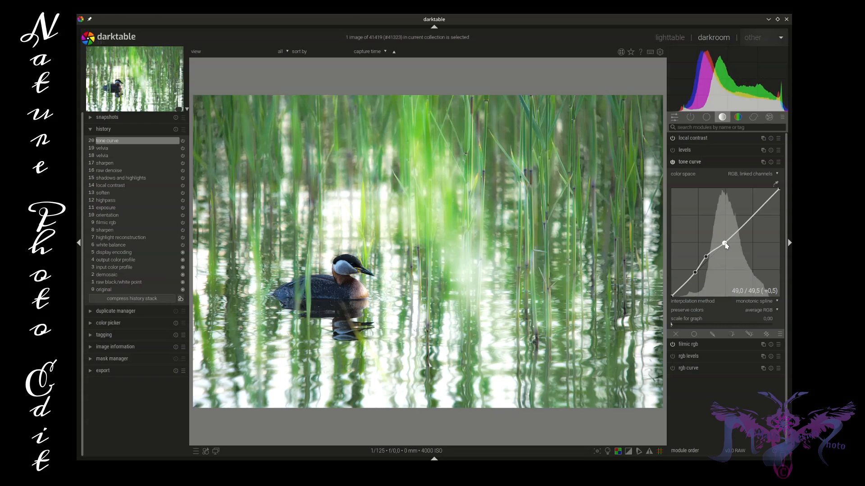
Mask the tone curve parametrically with L input 13, 30, 40 and 71, set its opacity to 48%, and collapse the module.
{"action": "left_click", "coordinate": [732, 334]}
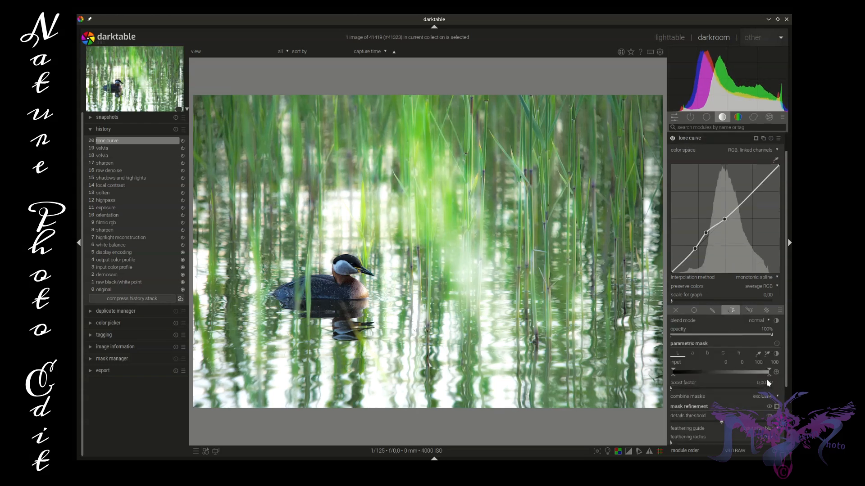
{"action": "mouse_move", "coordinate": [768, 375]}
{"action": "left_mouse_down"}
{"action": "mouse_move", "coordinate": [677, 376]}
{"action": "mouse_move", "coordinate": [744, 379]}
{"action": "mouse_move", "coordinate": [707, 369]}
{"action": "mouse_move", "coordinate": [741, 377]}
{"action": "mouse_move", "coordinate": [686, 376]}
{"action": "left_mouse_up"}
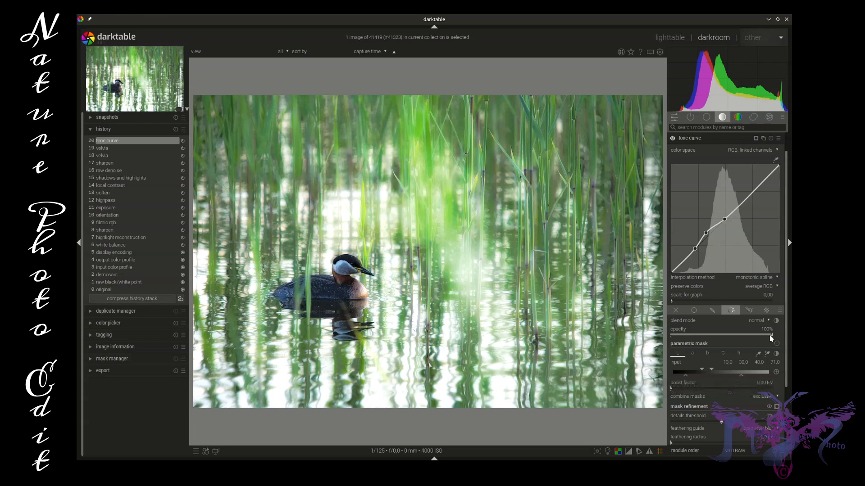
{"action": "left_click_drag", "start_coordinate": [771, 339], "coordinate": [717, 336]}
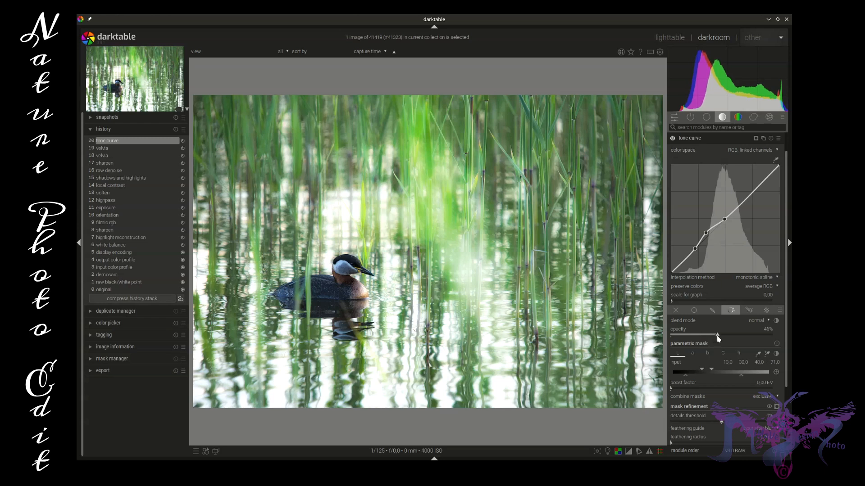
{"action": "right_click", "coordinate": [717, 336]}
{"action": "left_click", "coordinate": [719, 338]}
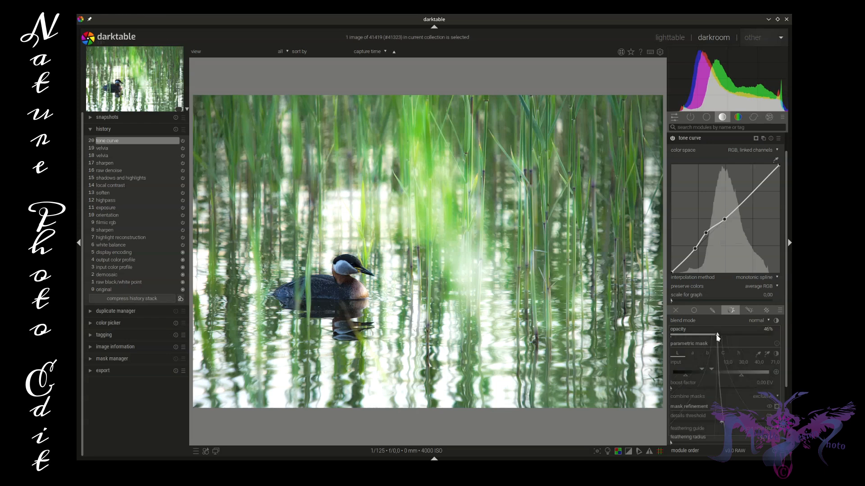
{"action": "left_click_drag", "start_coordinate": [720, 338], "coordinate": [721, 338]}
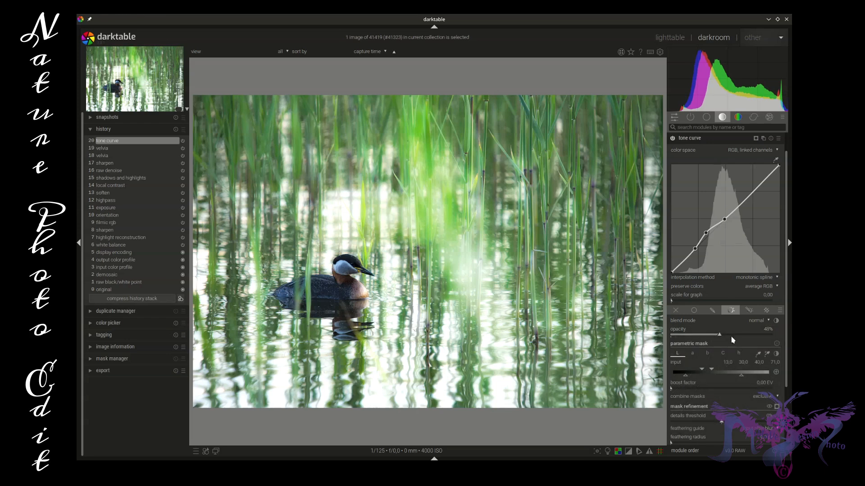
{"action": "left_click", "coordinate": [732, 139]}
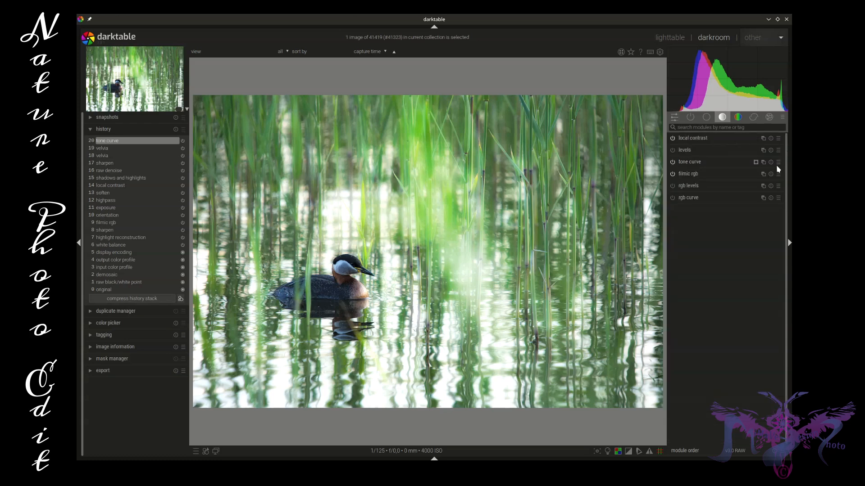
Among the active modules, switch the tone curve off and on repeatedly to compare its effect on the photo.
{"action": "left_click", "coordinate": [690, 117]}
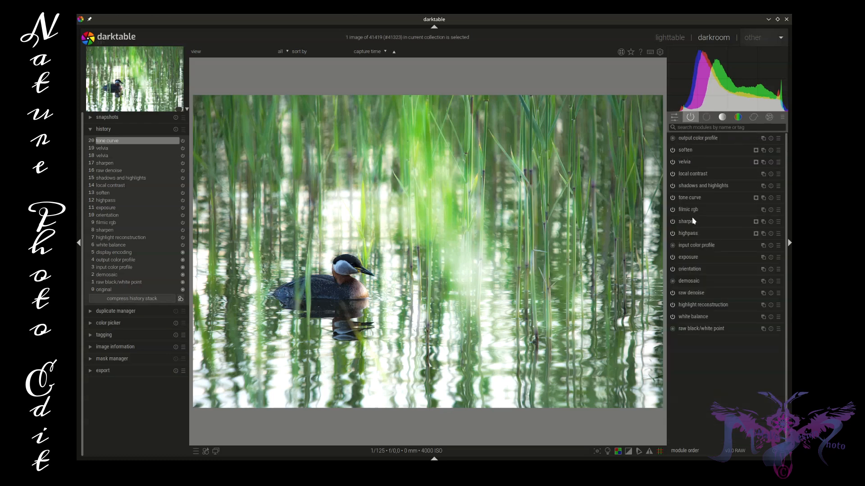
{"action": "left_click", "coordinate": [673, 198]}
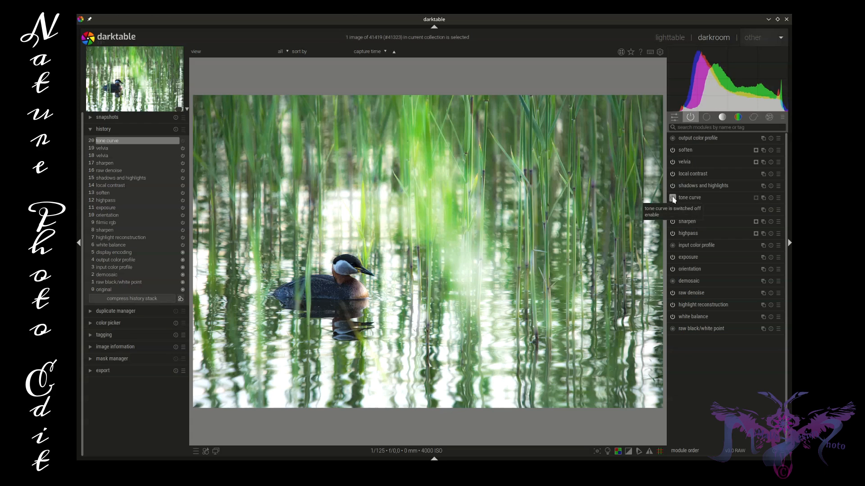
{"action": "left_click", "coordinate": [673, 198]}
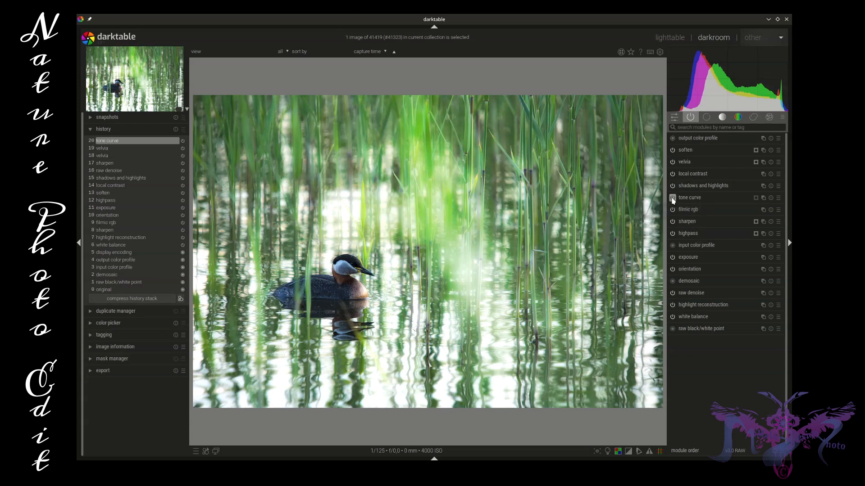
{"action": "left_click", "coordinate": [673, 199]}
{"action": "left_click", "coordinate": [673, 198]}
{"action": "left_click", "coordinate": [673, 198]}
{"action": "left_click", "coordinate": [673, 198]}
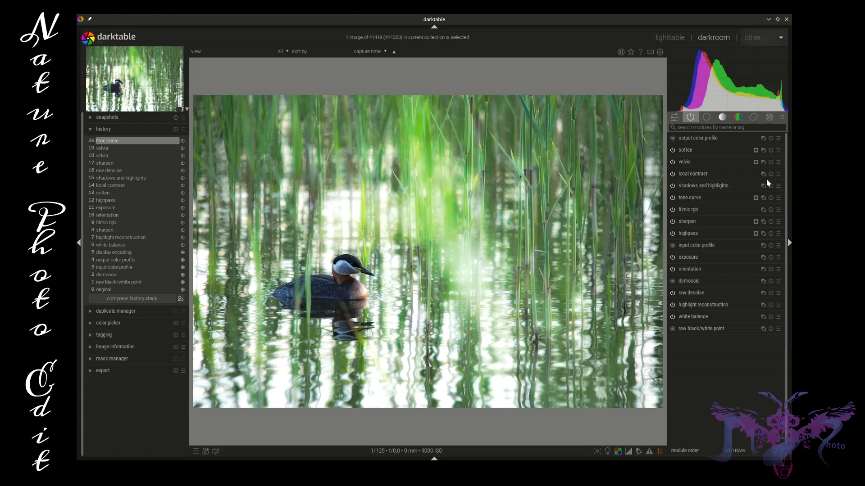
Warm the photo's highlights with color correction by shifting the highlight point slightly toward orange-pink.
{"action": "left_click", "coordinate": [738, 118]}
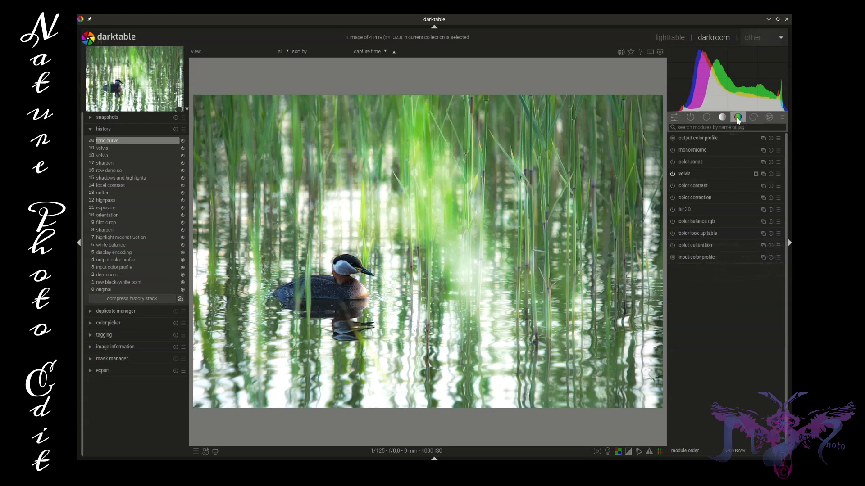
{"action": "left_click", "coordinate": [716, 198]}
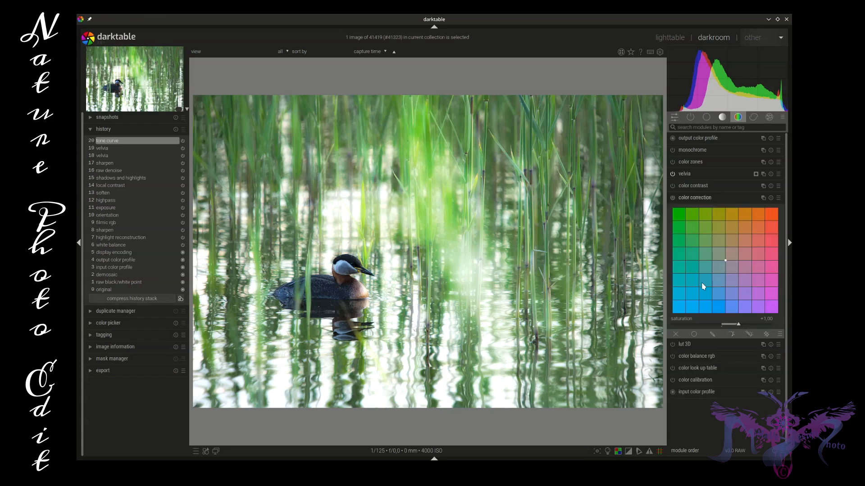
{"action": "mouse_move", "coordinate": [725, 263]}
{"action": "left_mouse_down"}
{"action": "mouse_move", "coordinate": [730, 277]}
{"action": "mouse_move", "coordinate": [734, 253]}
{"action": "left_mouse_up"}
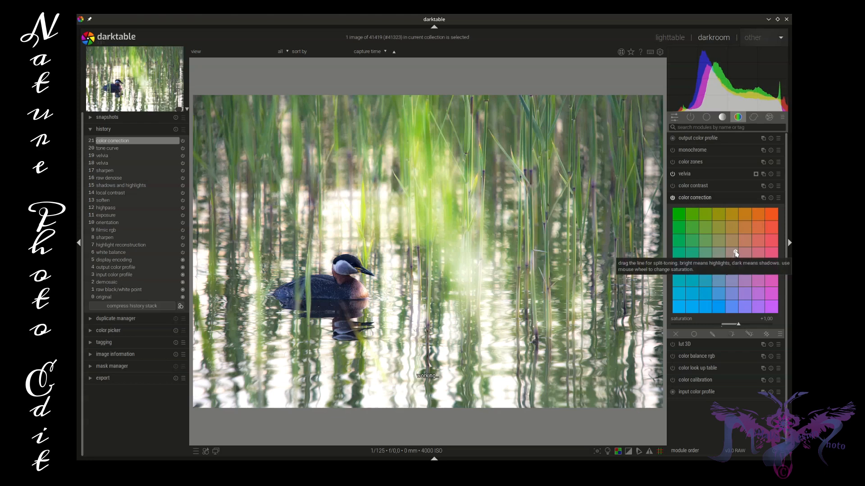
Mask color correction parametrically with L input 0, 23, 91 and 100, and reduce its opacity to about three quarters.
{"action": "left_click", "coordinate": [731, 334]}
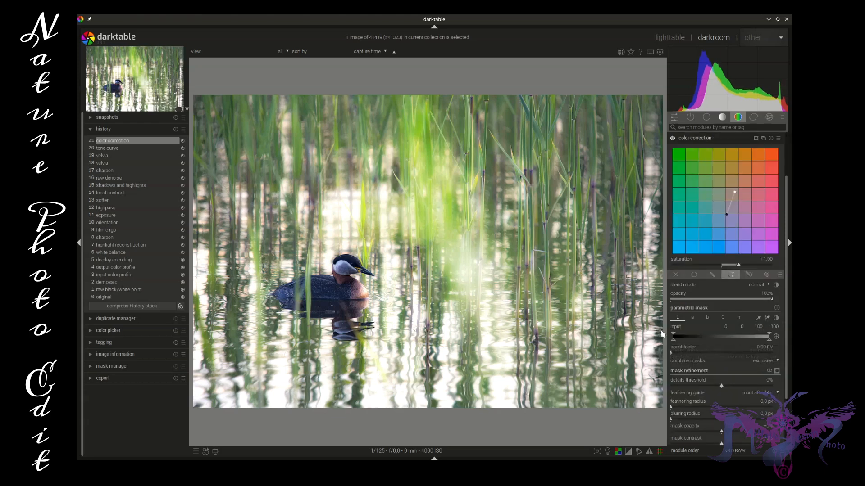
{"action": "left_click_drag", "start_coordinate": [675, 344], "coordinate": [702, 336]}
{"action": "mouse_move", "coordinate": [771, 343]}
{"action": "left_mouse_down"}
{"action": "mouse_move", "coordinate": [728, 344]}
{"action": "mouse_move", "coordinate": [752, 343]}
{"action": "mouse_move", "coordinate": [738, 335]}
{"action": "mouse_move", "coordinate": [759, 342]}
{"action": "left_mouse_up"}
{"action": "mouse_move", "coordinate": [748, 338]}
{"action": "left_mouse_down"}
{"action": "mouse_move", "coordinate": [670, 340]}
{"action": "mouse_move", "coordinate": [696, 332]}
{"action": "left_mouse_up"}
{"action": "mouse_move", "coordinate": [761, 343]}
{"action": "left_mouse_down"}
{"action": "mouse_move", "coordinate": [773, 343]}
{"action": "mouse_move", "coordinate": [761, 337]}
{"action": "left_mouse_up"}
{"action": "left_click_drag", "start_coordinate": [770, 300], "coordinate": [748, 304]}
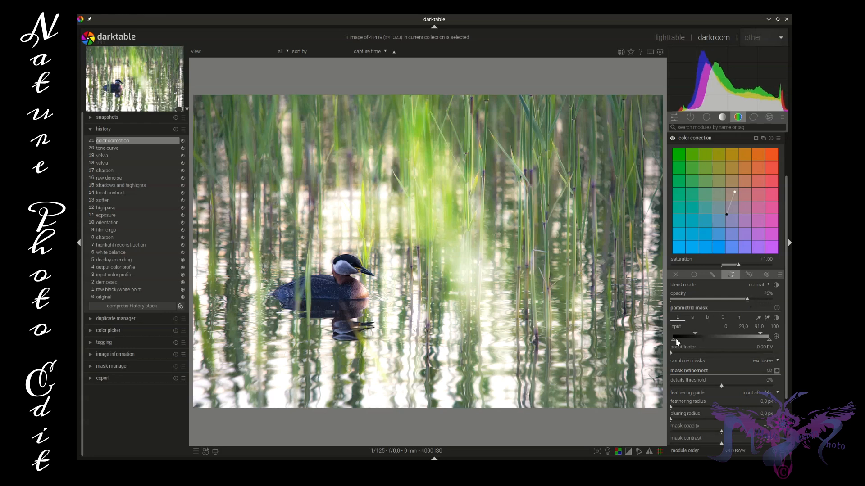
Refine color correction with 75% opacity, L input 0, 24, 92 and 100, and a slightly warmer highlight point.
{"action": "mouse_move", "coordinate": [697, 336]}
{"action": "left_mouse_down"}
{"action": "mouse_move", "coordinate": [688, 335]}
{"action": "mouse_move", "coordinate": [697, 334]}
{"action": "left_mouse_up"}
{"action": "mouse_move", "coordinate": [747, 299]}
{"action": "left_mouse_down"}
{"action": "mouse_move", "coordinate": [719, 298]}
{"action": "mouse_move", "coordinate": [751, 299]}
{"action": "left_mouse_up"}
{"action": "left_click_drag", "start_coordinate": [748, 298], "coordinate": [747, 298]}
{"action": "left_click_drag", "start_coordinate": [735, 193], "coordinate": [738, 193]}
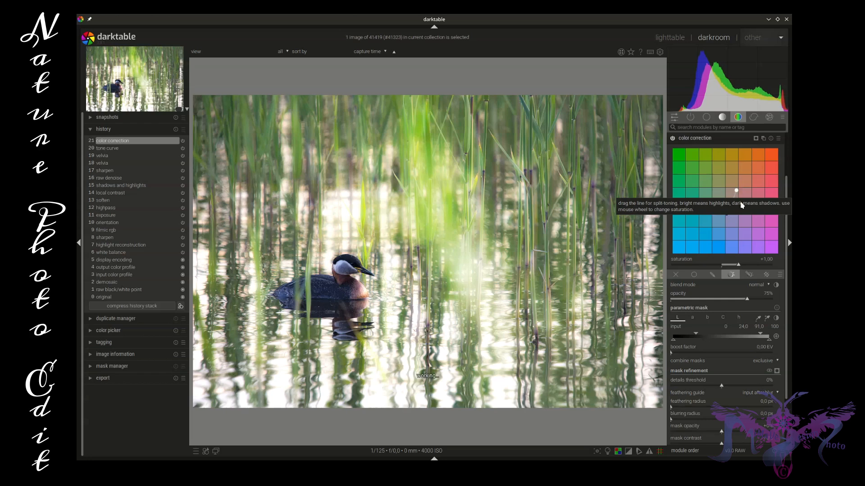
{"action": "left_click_drag", "start_coordinate": [761, 335], "coordinate": [759, 335]}
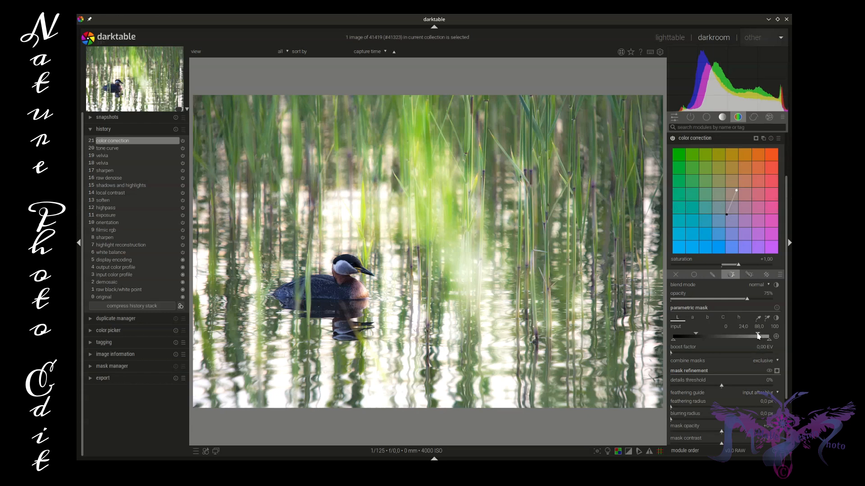
{"action": "mouse_move", "coordinate": [759, 335]}
{"action": "left_mouse_down"}
{"action": "mouse_move", "coordinate": [769, 340]}
{"action": "mouse_move", "coordinate": [762, 336]}
{"action": "left_mouse_up"}
Compare the photo at the tone curve and color correction history states, and collapse the color correction module.
{"action": "left_click", "coordinate": [110, 148]}
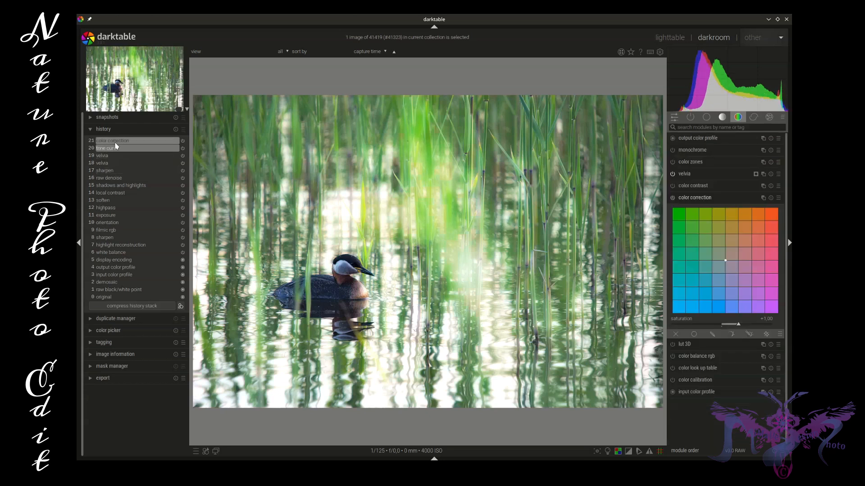
{"action": "left_click", "coordinate": [115, 143]}
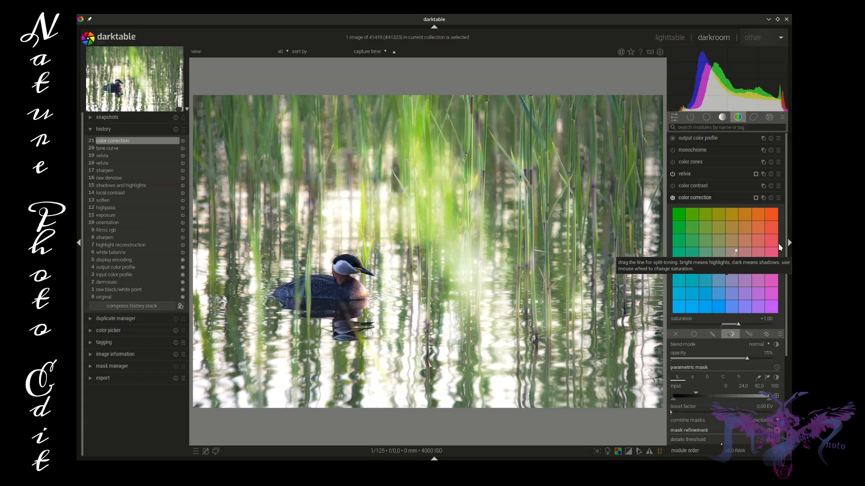
{"action": "left_click", "coordinate": [724, 198]}
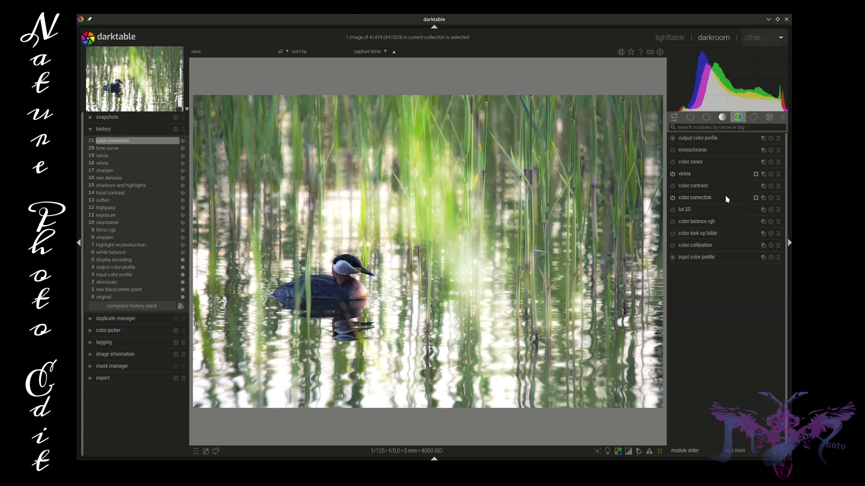
In color zones, raise the lightness curve slightly around the orange and yellow hues.
{"action": "left_click", "coordinate": [691, 118]}
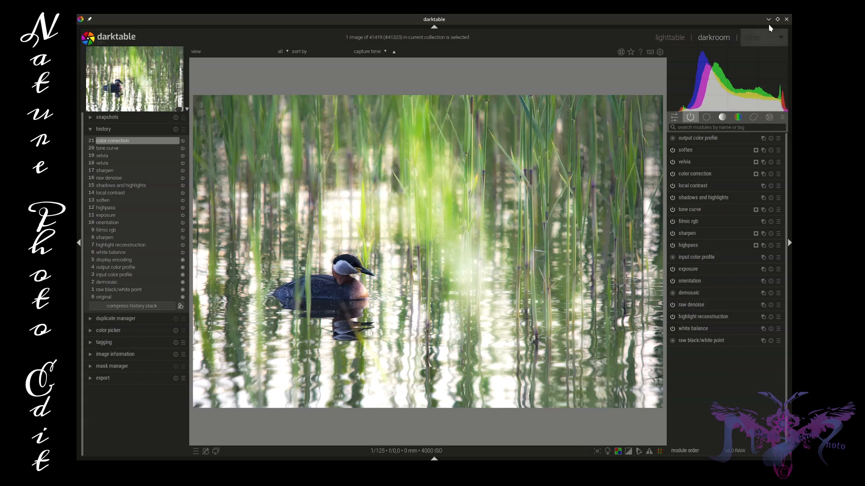
{"action": "left_click", "coordinate": [736, 118]}
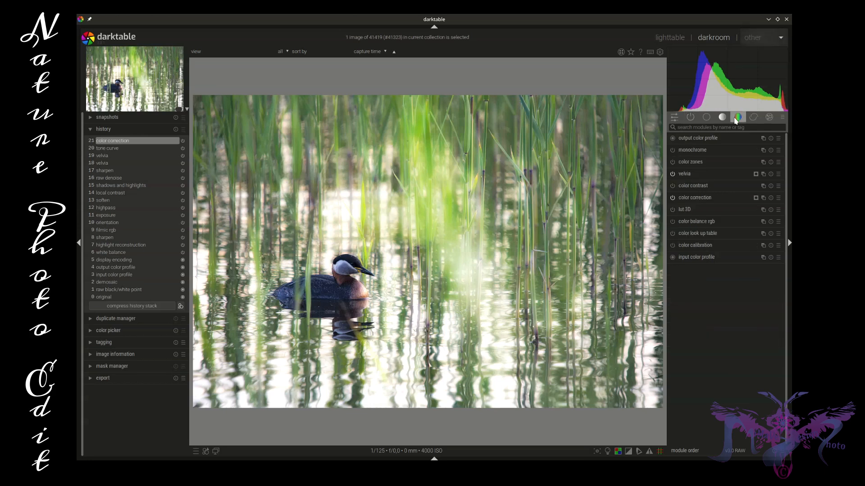
{"action": "left_click", "coordinate": [699, 163]}
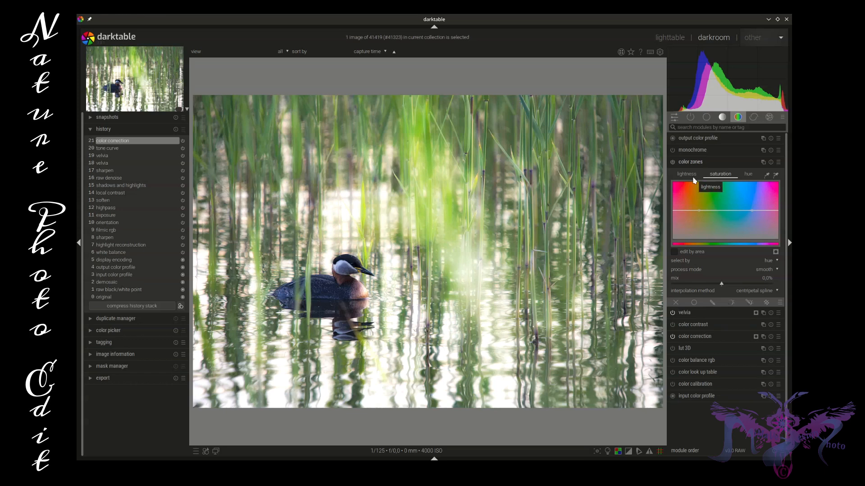
{"action": "left_click", "coordinate": [687, 175]}
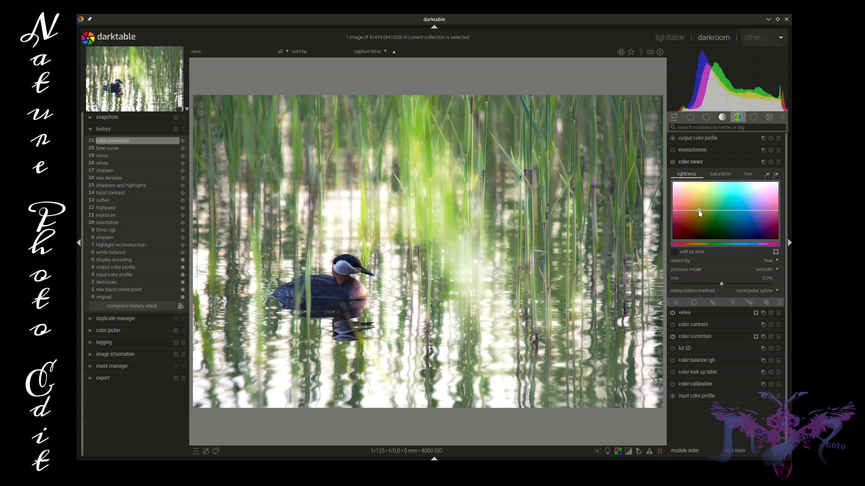
{"action": "mouse_move", "coordinate": [699, 211]}
{"action": "left_mouse_down"}
{"action": "mouse_move", "coordinate": [691, 208]}
{"action": "mouse_move", "coordinate": [704, 209]}
{"action": "left_mouse_up"}
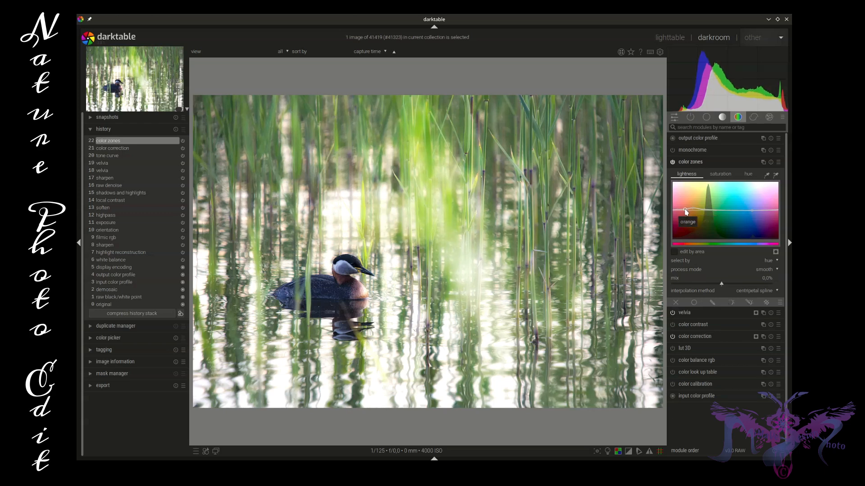
Boost orange-yellow saturation slightly in color zones, fine-tune the lightness bump at those hues, and collapse the module.
{"action": "left_click", "coordinate": [723, 176]}
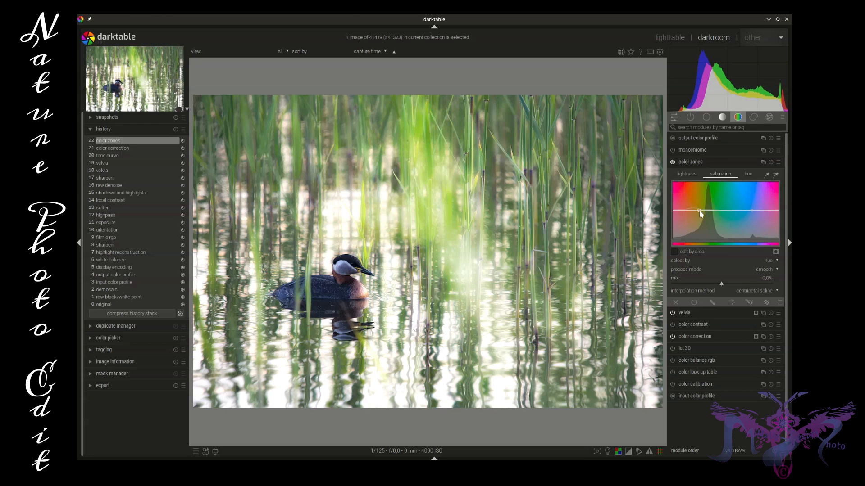
{"action": "left_click_drag", "start_coordinate": [699, 212], "coordinate": [690, 209]}
{"action": "left_click", "coordinate": [683, 178]}
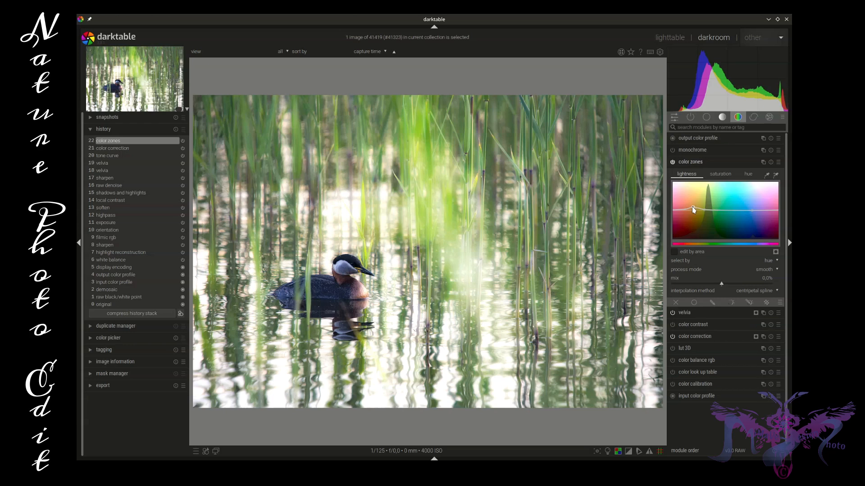
{"action": "left_click_drag", "start_coordinate": [691, 207], "coordinate": [692, 207]}
{"action": "left_click", "coordinate": [707, 163]}
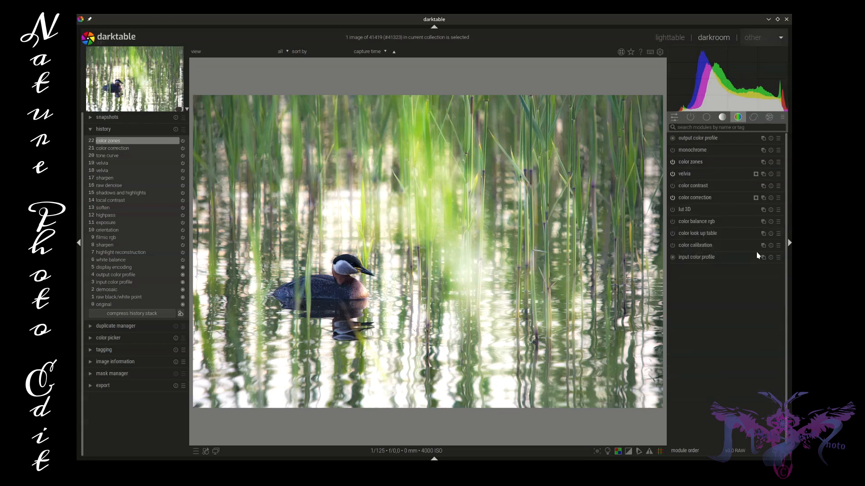
Add a parametric mask to color zones that limits the effect in the darkest tones by L input, and collapse the module.
{"action": "left_click", "coordinate": [713, 163]}
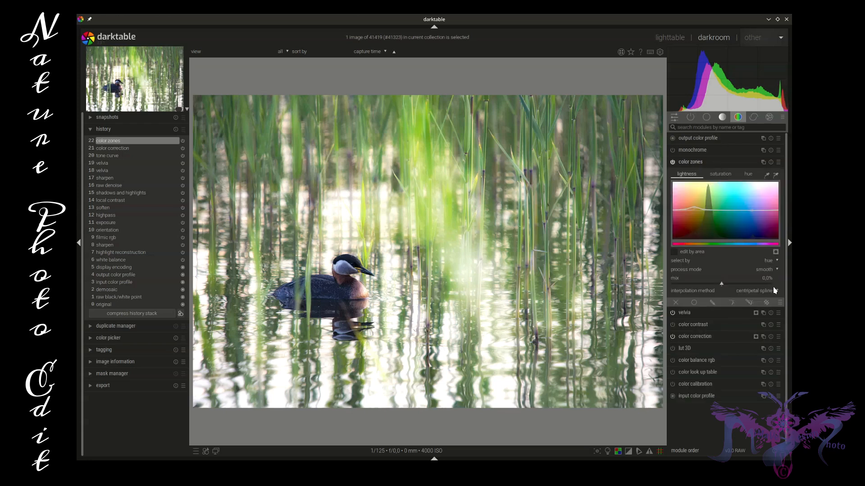
{"action": "left_click", "coordinate": [731, 303]}
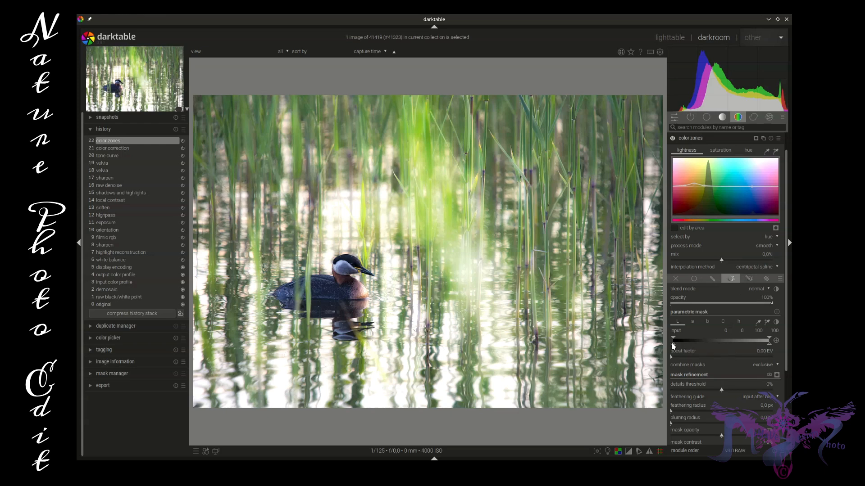
{"action": "left_click_drag", "start_coordinate": [673, 345], "coordinate": [705, 339]}
{"action": "left_click_drag", "start_coordinate": [768, 341], "coordinate": [769, 341]}
{"action": "left_click", "coordinate": [705, 140]}
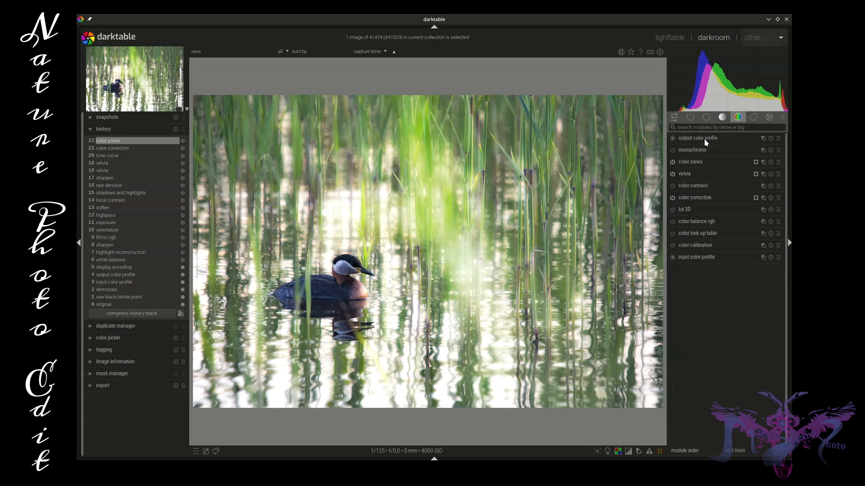
Add the white LogoMiMaVe-Design-Photo watermark, aligned to the image's bottom-right corner, with opacity 78% and scale 44%.
{"action": "left_click", "coordinate": [770, 117]}
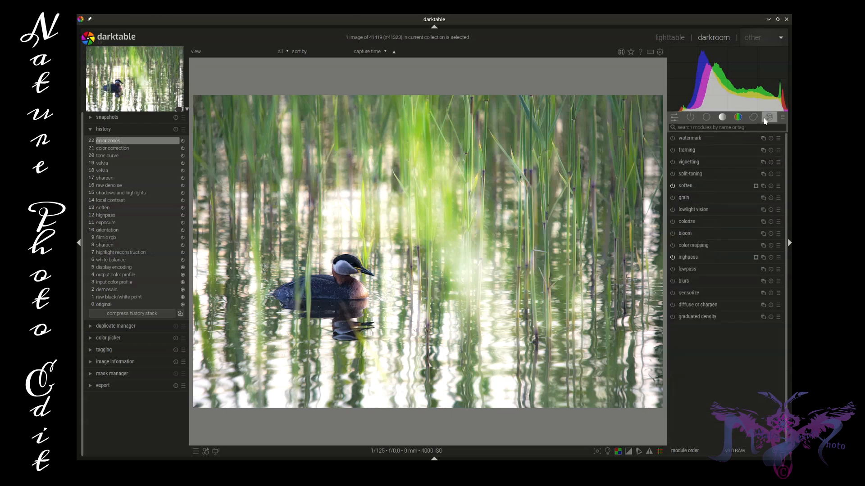
{"action": "left_click", "coordinate": [724, 139]}
{"action": "left_click", "coordinate": [744, 162]}
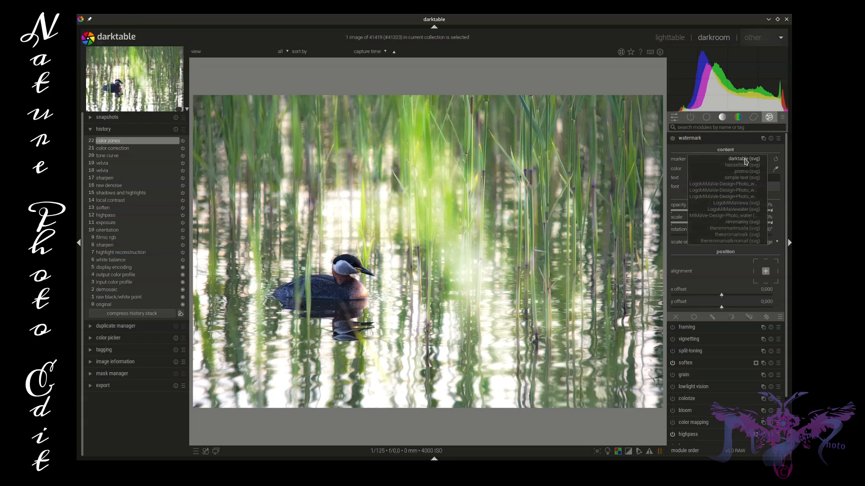
{"action": "left_click", "coordinate": [737, 197]}
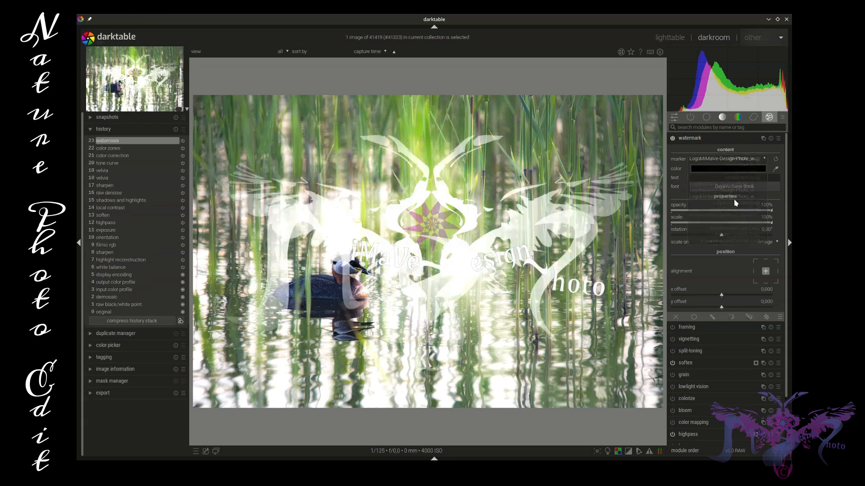
{"action": "left_click", "coordinate": [775, 281]}
{"action": "left_click_drag", "start_coordinate": [771, 211], "coordinate": [715, 225]}
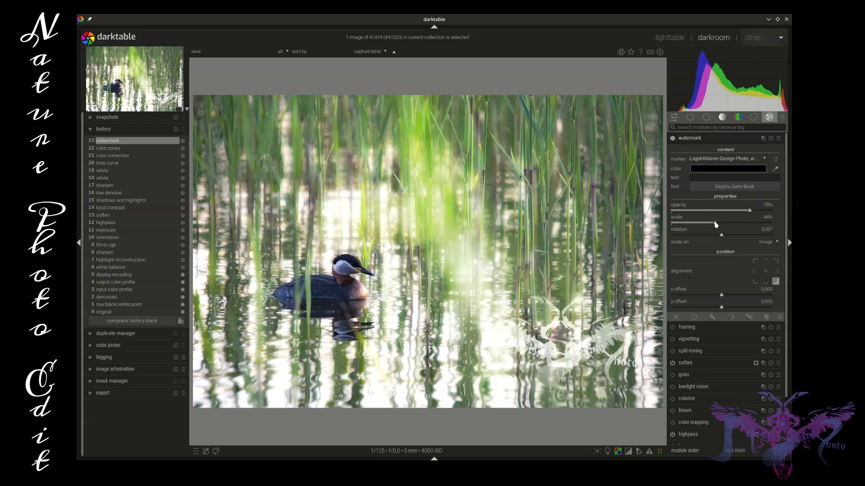
Switch the watermark to the purple LogoMiMaVe-Design-Photo variant, keeping bottom-right alignment, with opacity 68% and scale 45%.
{"action": "left_click", "coordinate": [739, 158]}
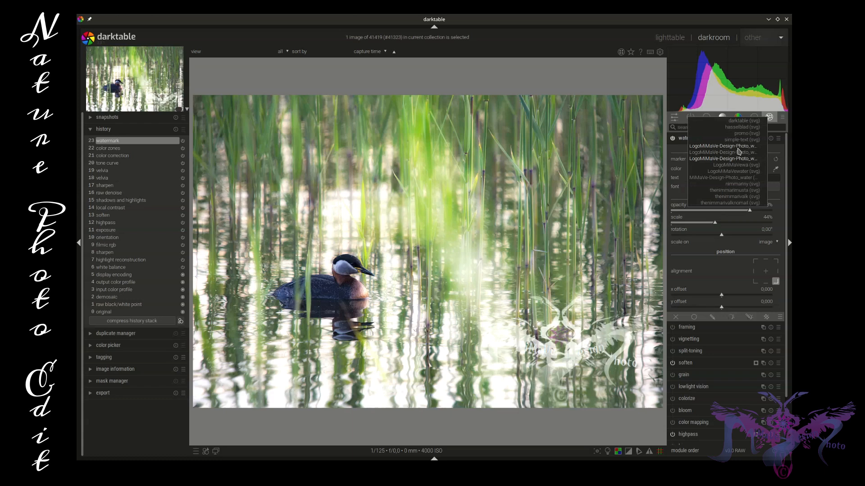
{"action": "left_click", "coordinate": [739, 153]}
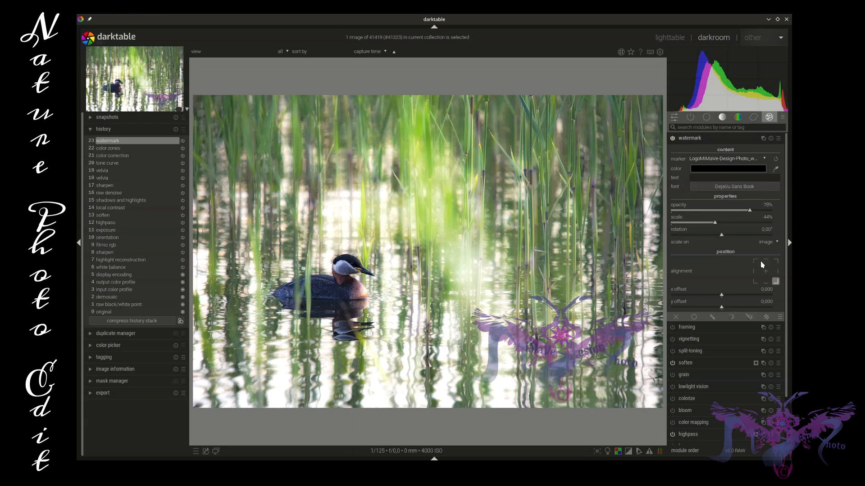
{"action": "mouse_move", "coordinate": [750, 213]}
{"action": "left_mouse_down"}
{"action": "mouse_move", "coordinate": [708, 223]}
{"action": "mouse_move", "coordinate": [716, 225]}
{"action": "left_mouse_up"}
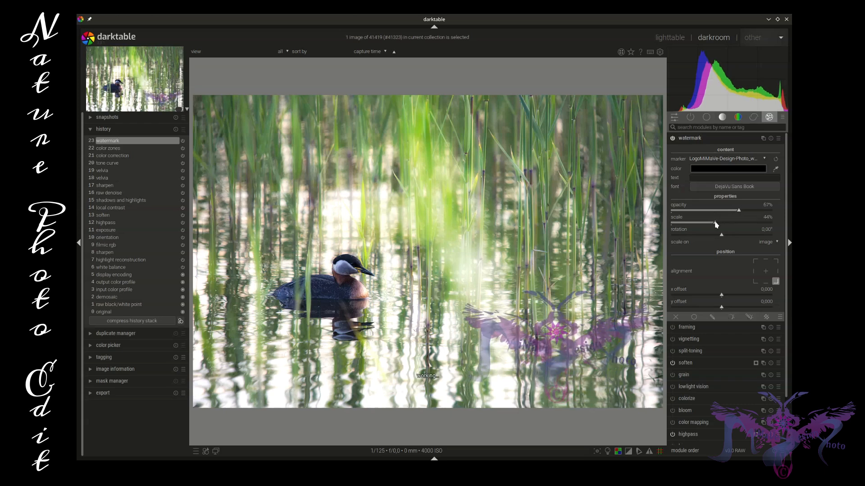
{"action": "left_click", "coordinate": [775, 262]}
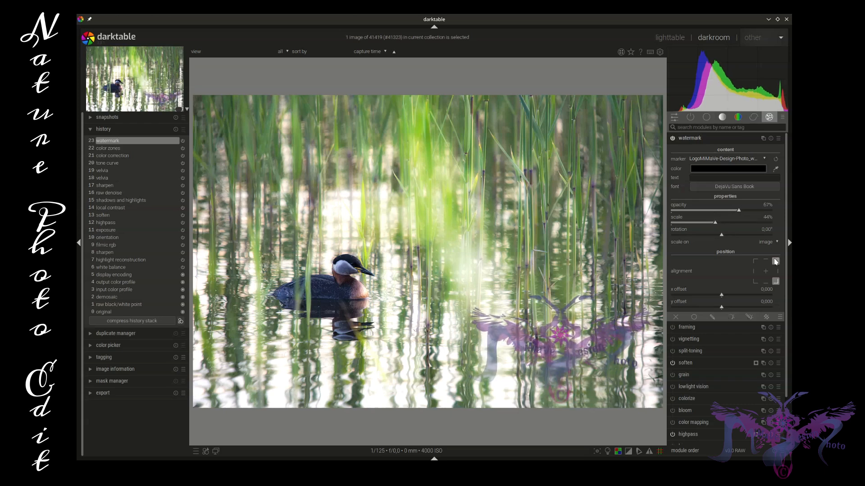
{"action": "left_click", "coordinate": [775, 282]}
{"action": "left_click_drag", "start_coordinate": [714, 224], "coordinate": [716, 224]}
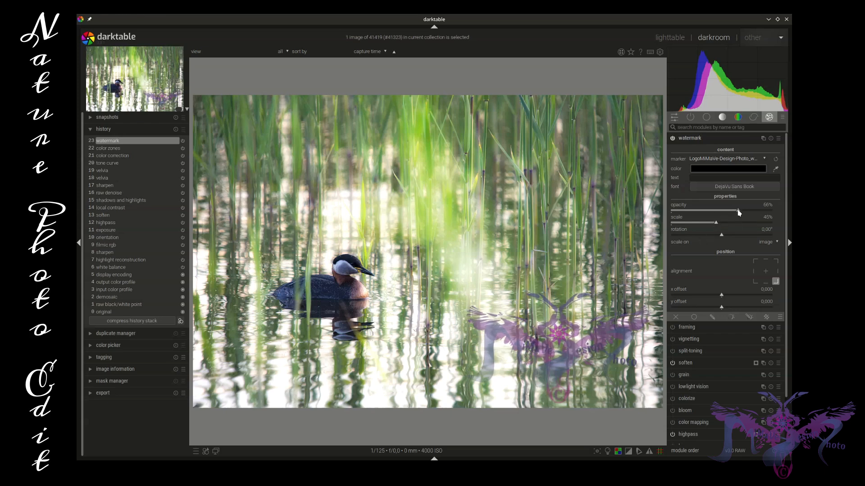
{"action": "left_click_drag", "start_coordinate": [739, 213], "coordinate": [740, 213]}
Set the watermark's x offset to -0.006 and y offset to -0.013, and collapse the module.
{"action": "left_click", "coordinate": [720, 296]}
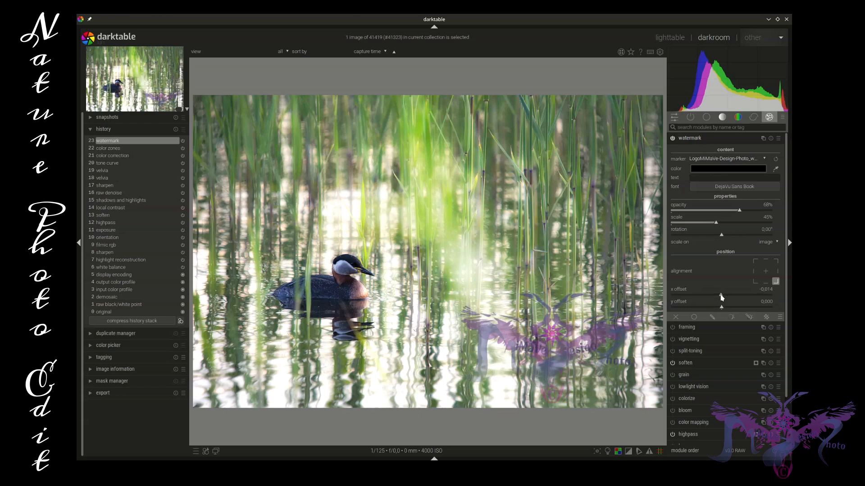
{"action": "left_click_drag", "start_coordinate": [721, 295], "coordinate": [722, 309]}
{"action": "left_click", "coordinate": [722, 307]}
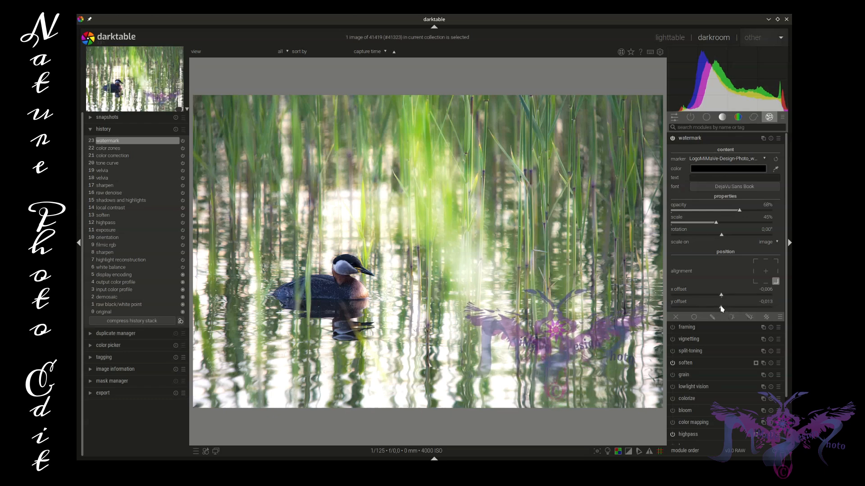
{"action": "left_click", "coordinate": [715, 139]}
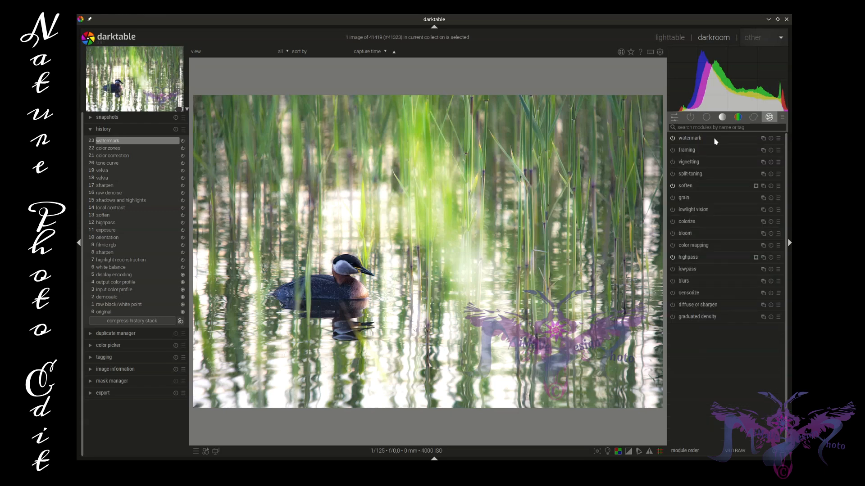